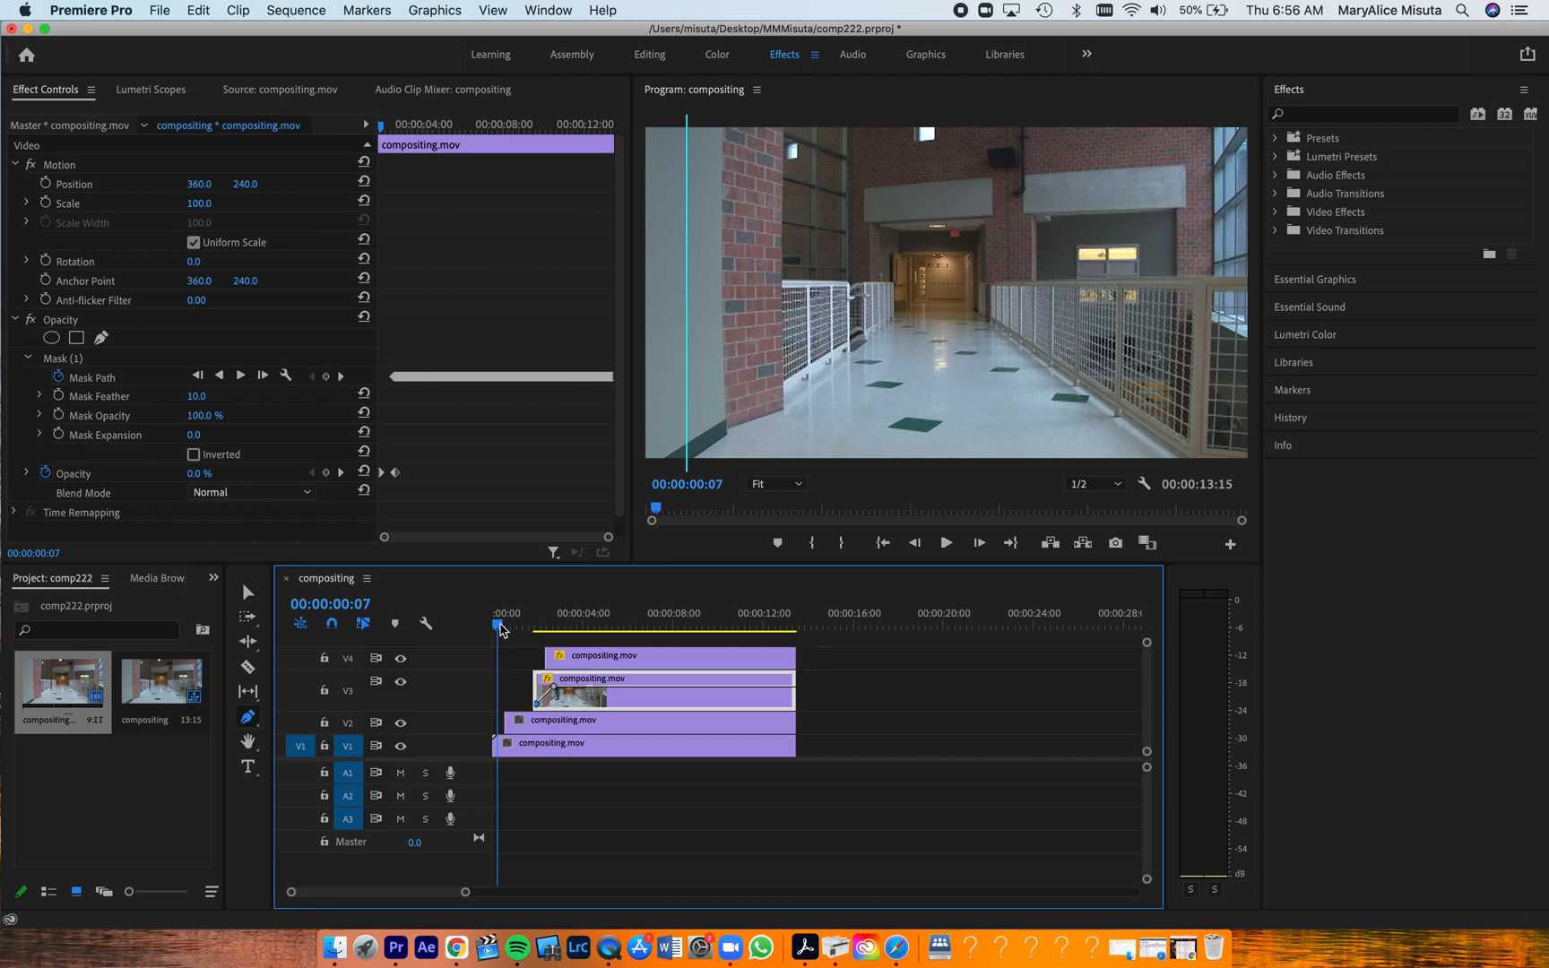
Play the composited hallway sequence from its start, stop at 00:00:05:10 and return the playhead to near the beginning
key("space")
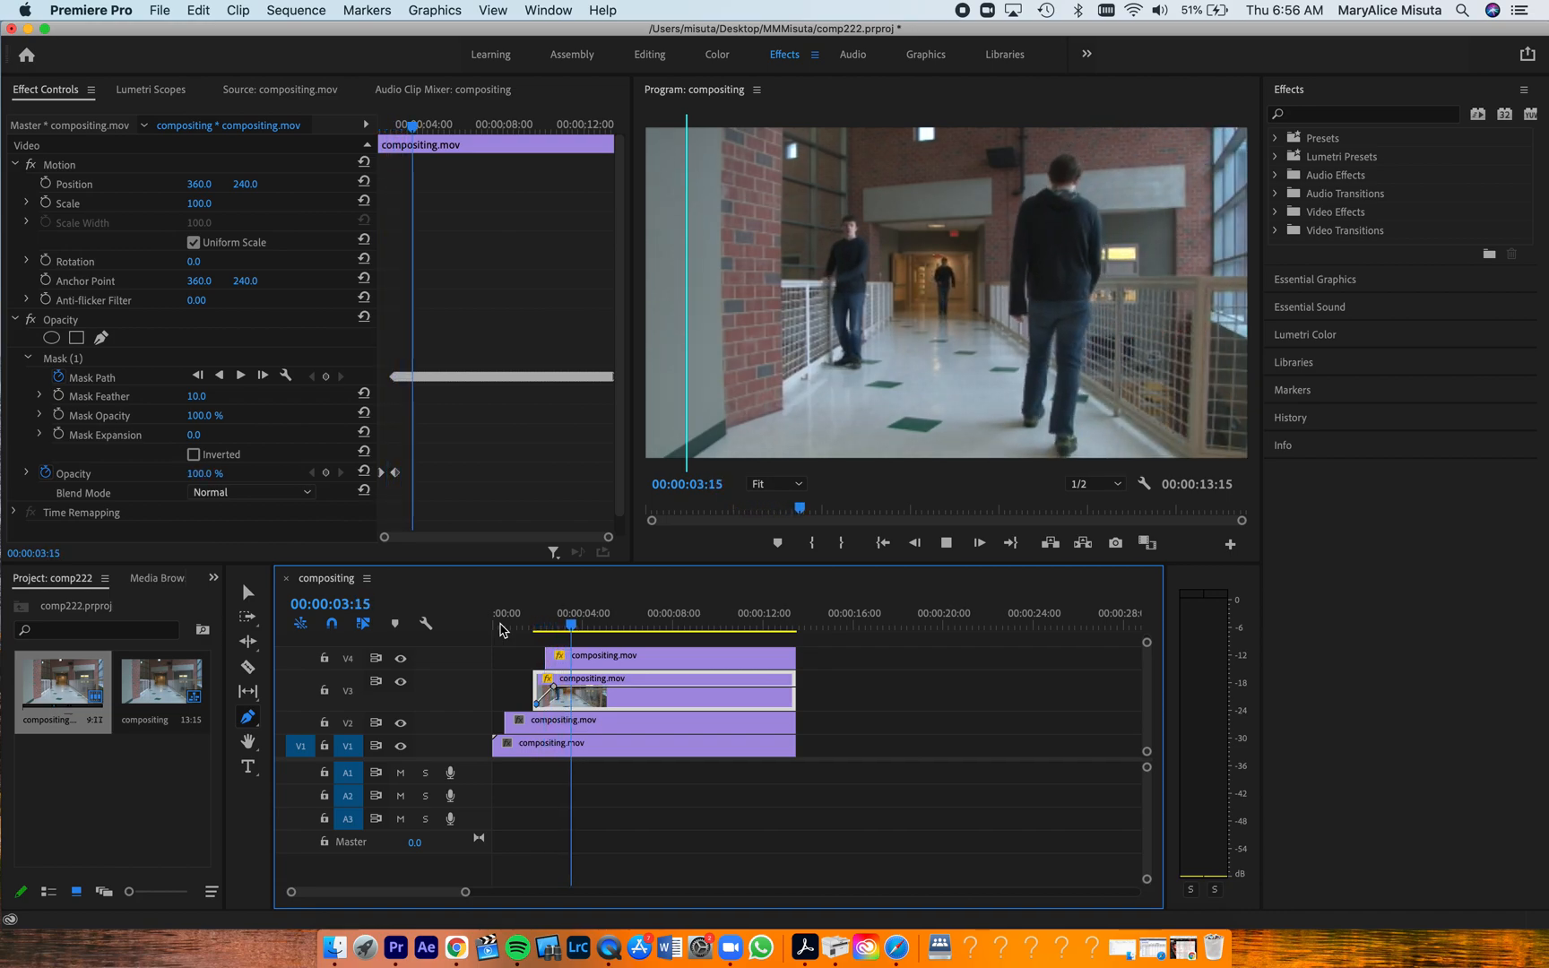
key("space")
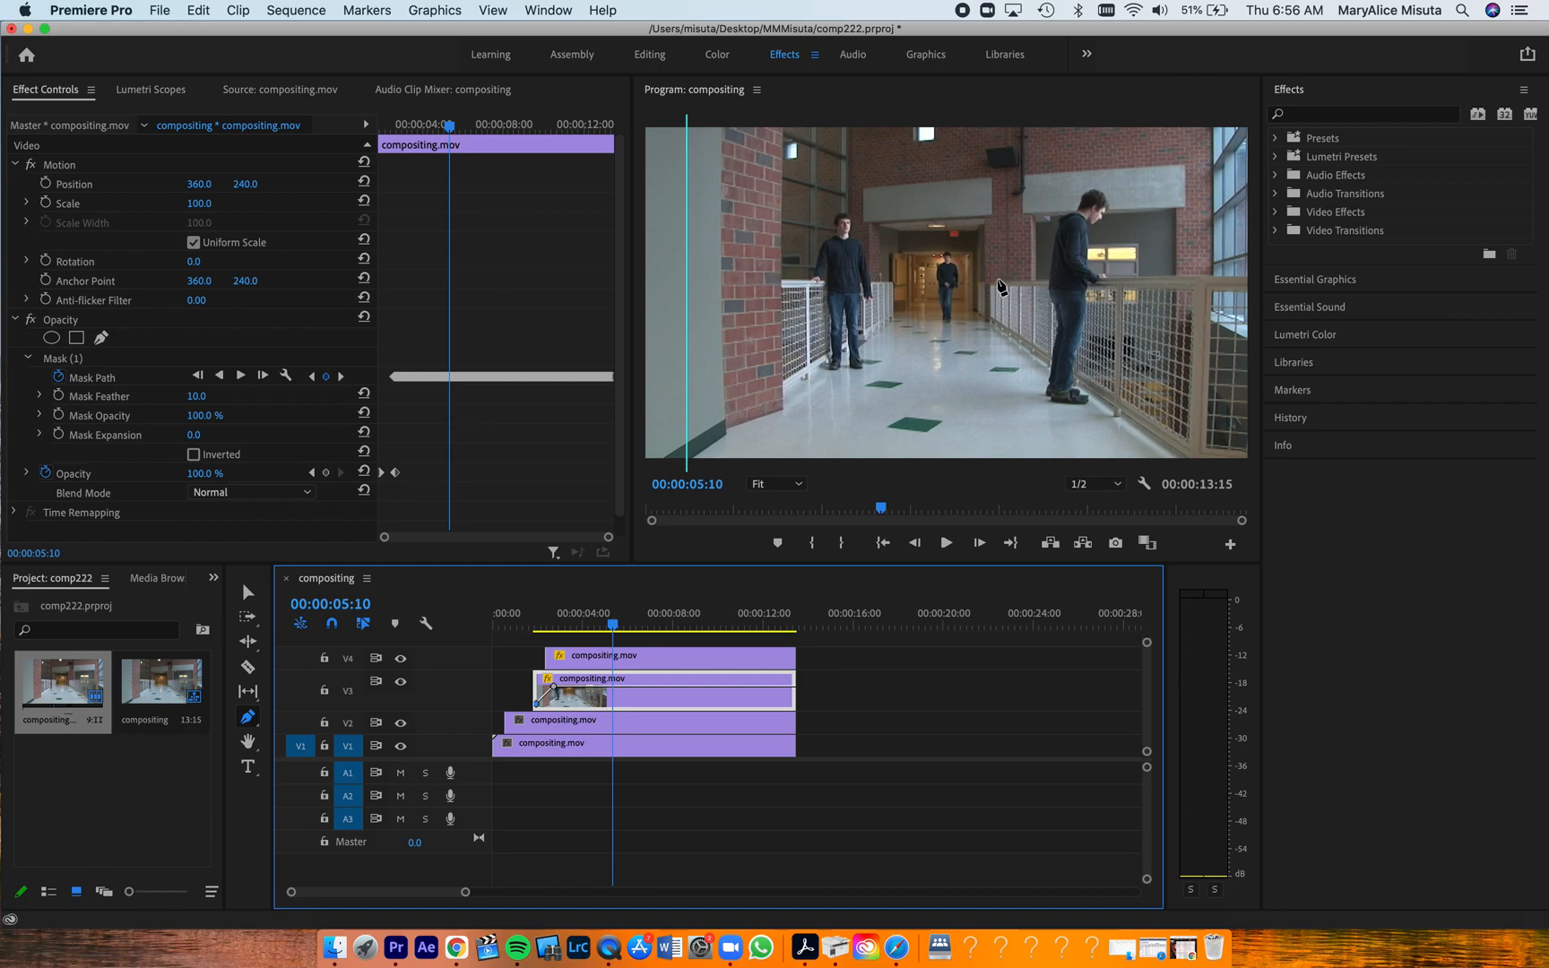
left_click(248, 592)
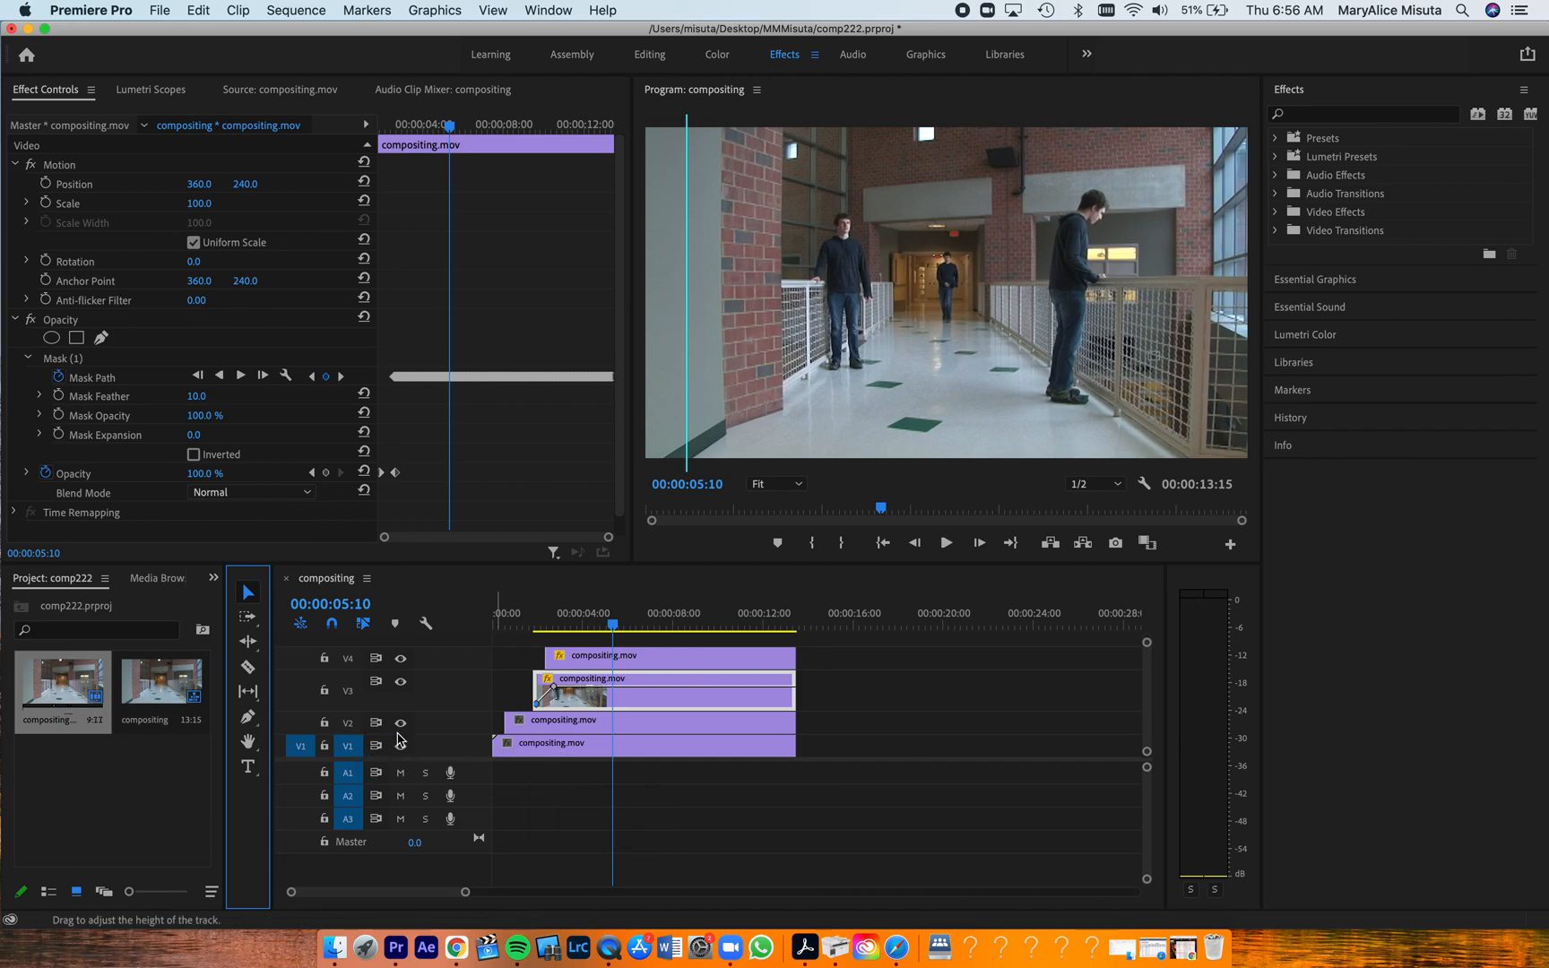
left_click_drag(608, 627, 499, 632)
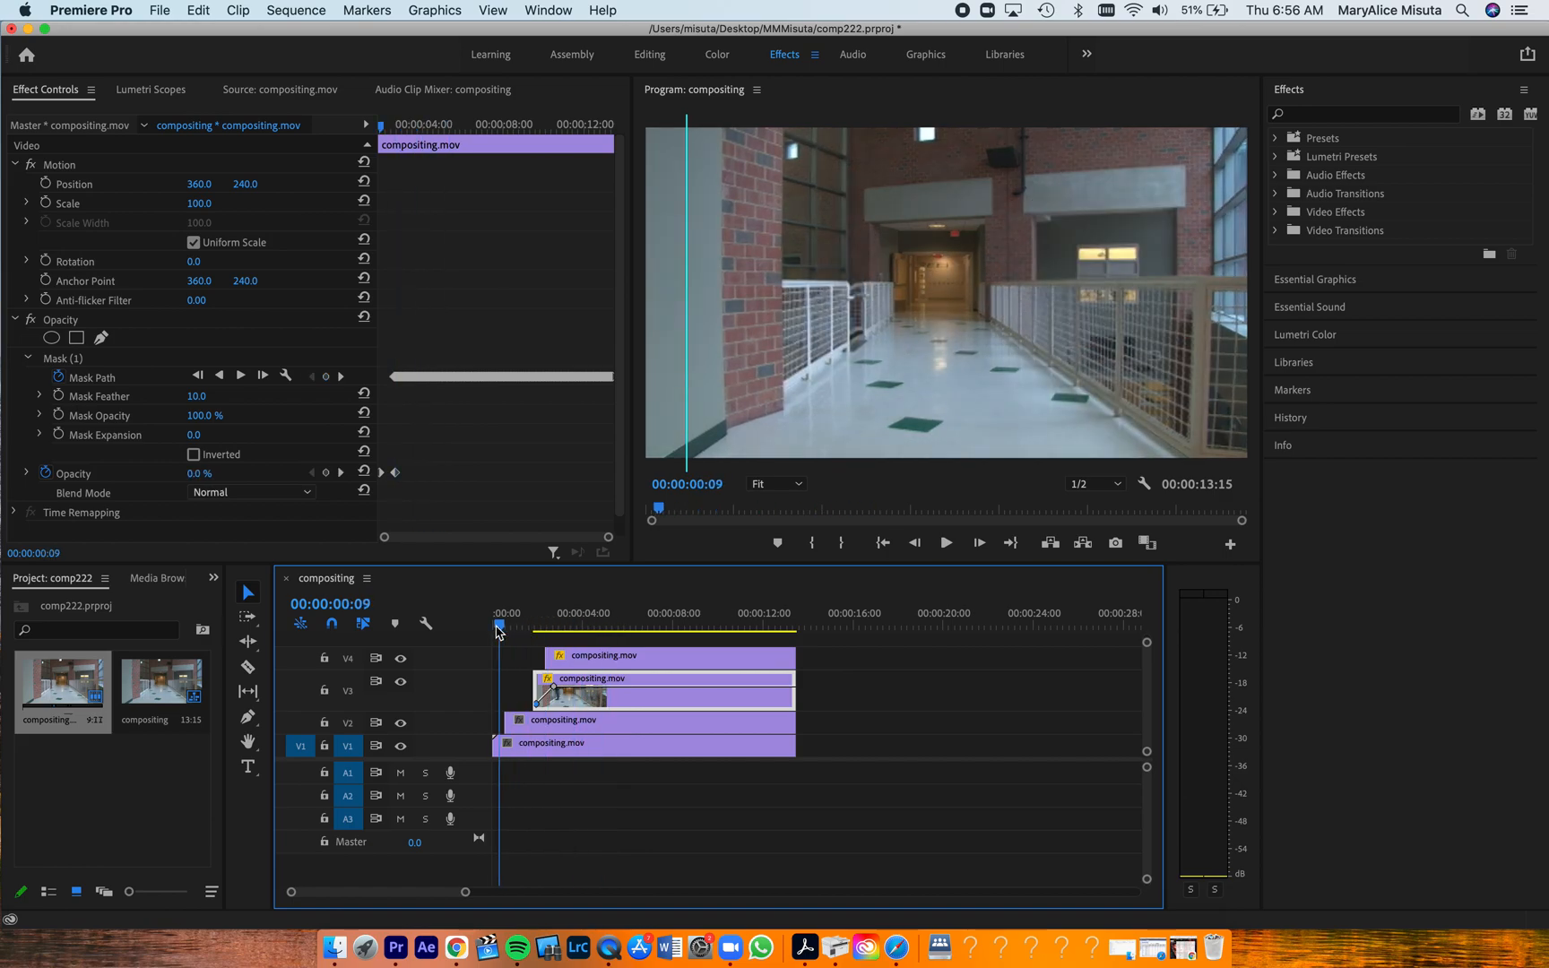
Preview the sequence with tracks V4 and V3 hidden, and turn each track's output back on to examine its layer
left_click(401, 659)
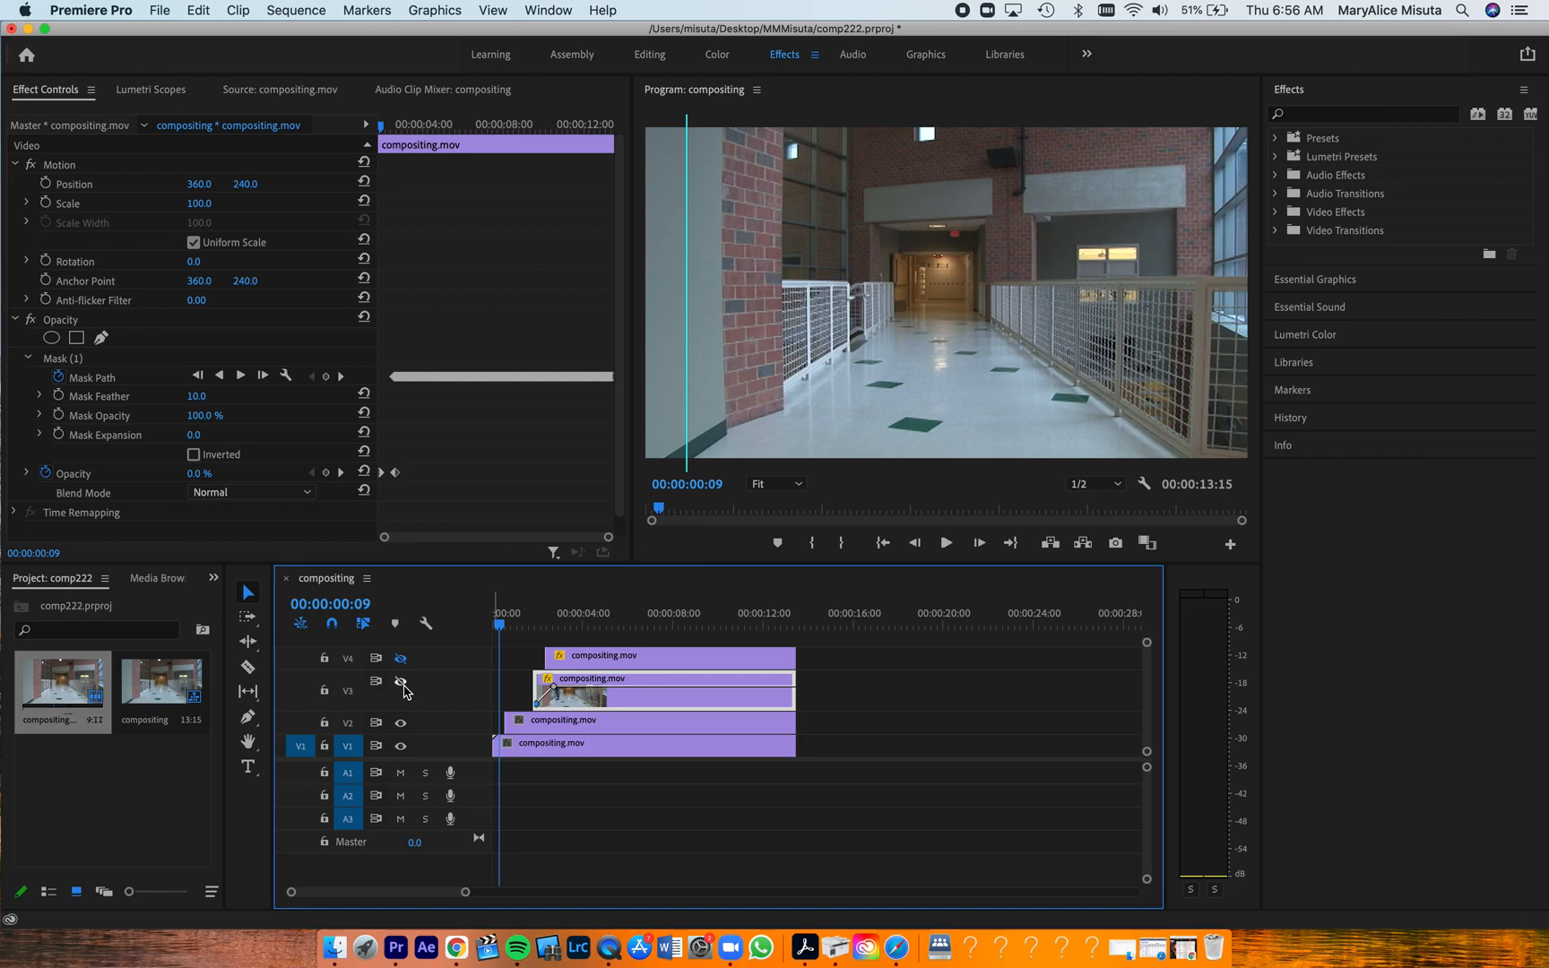
key("space")
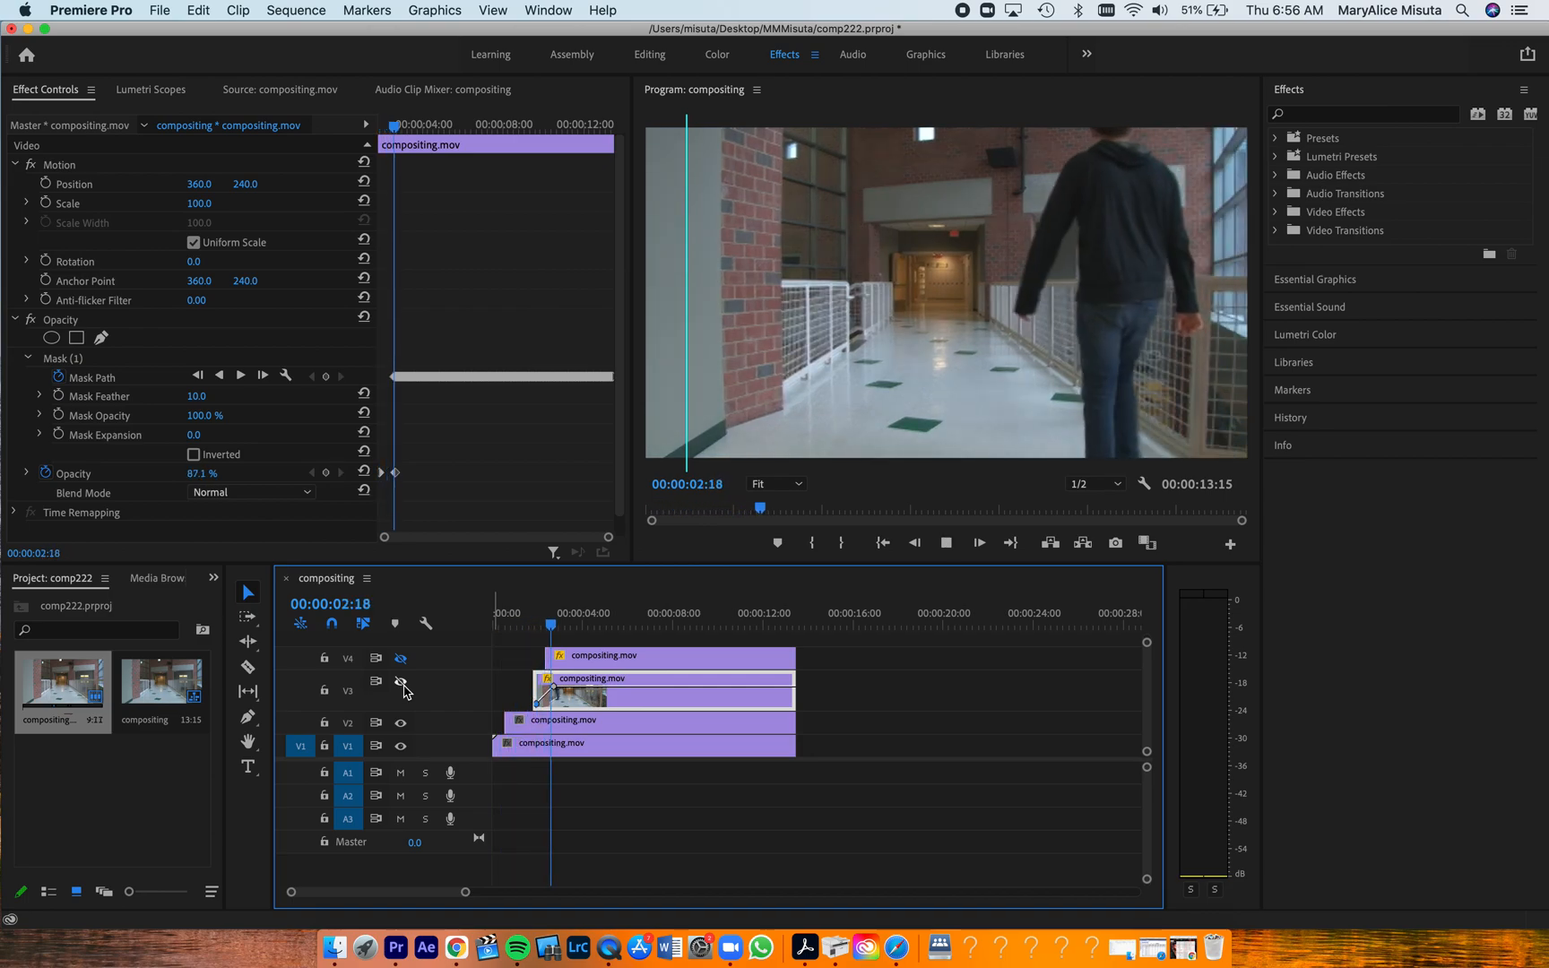
key("space")
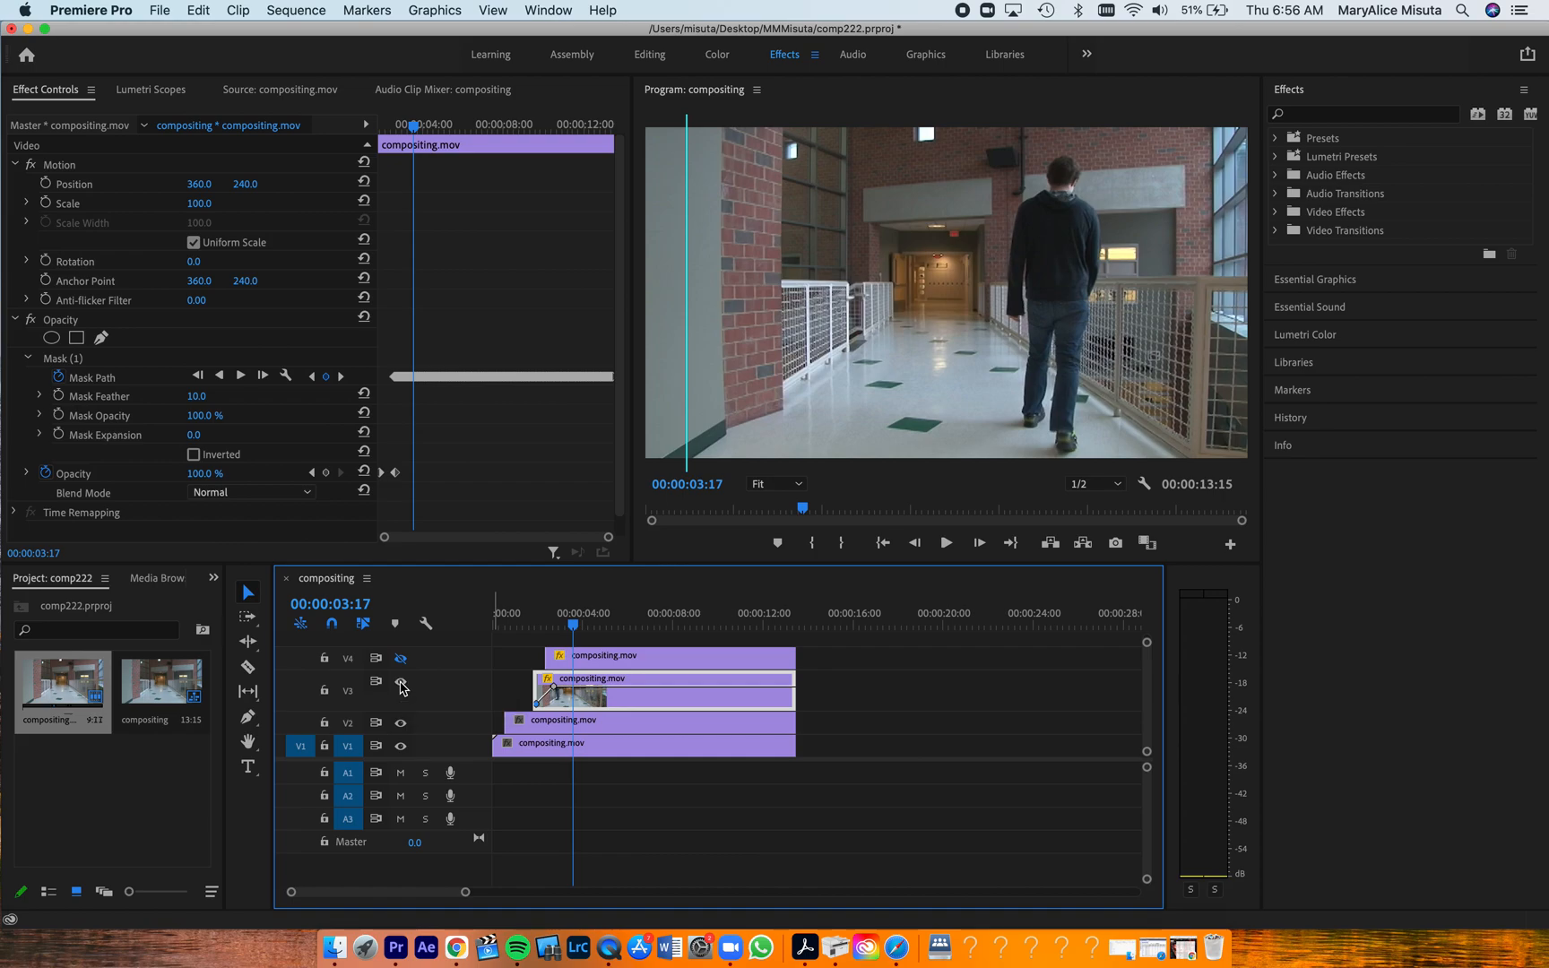
left_click(401, 684)
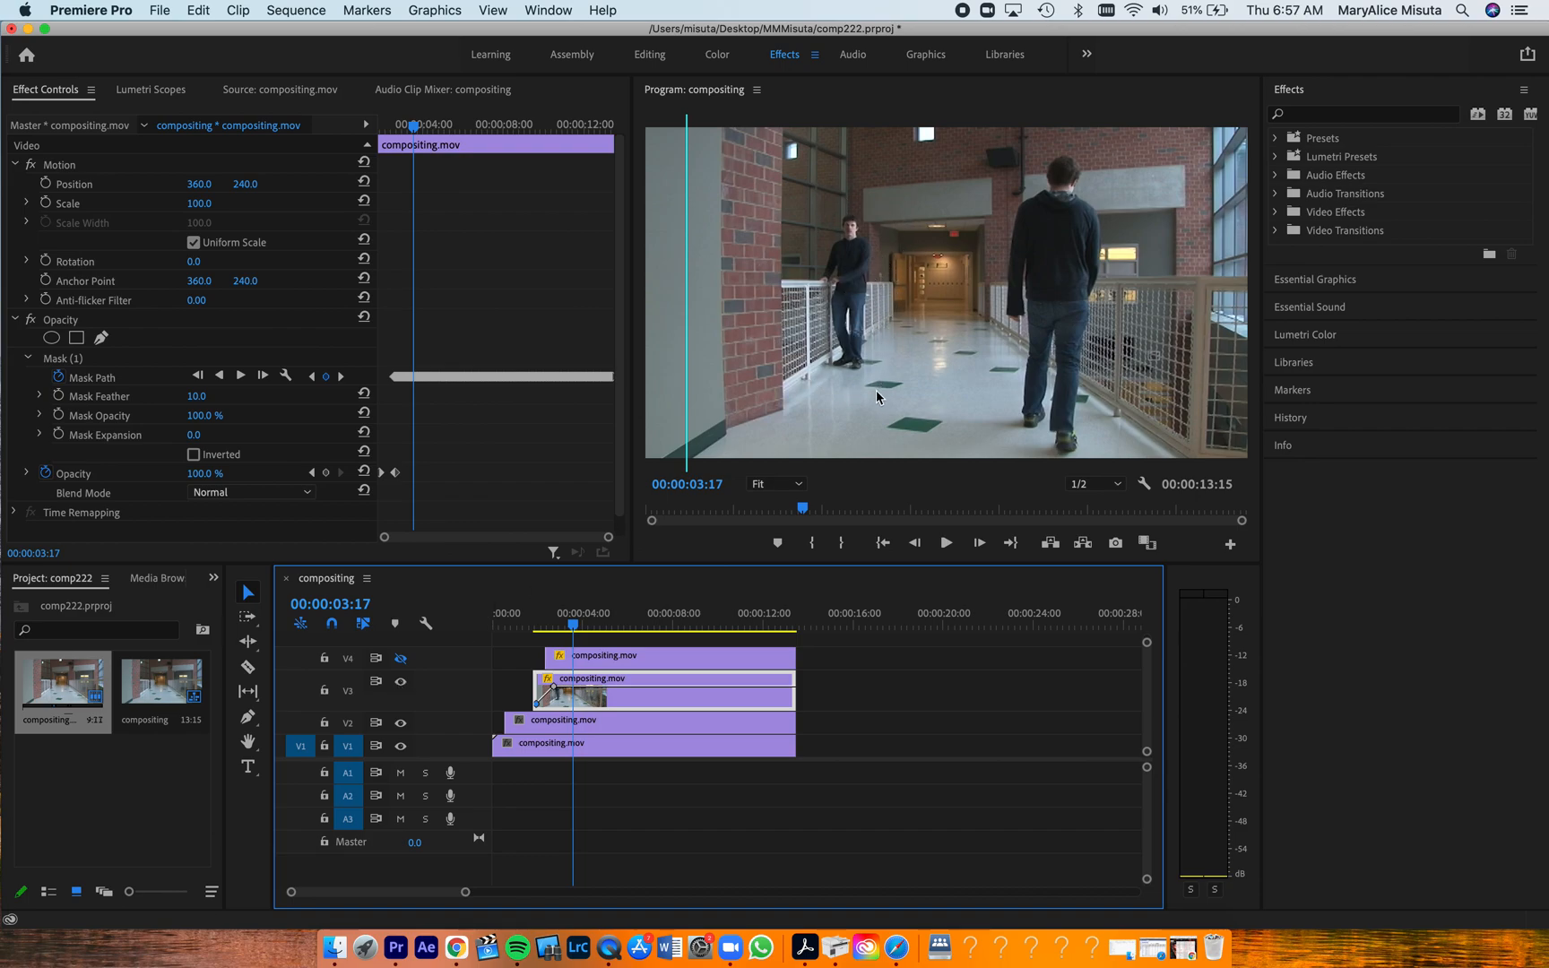
left_click(401, 658)
left_click(400, 659)
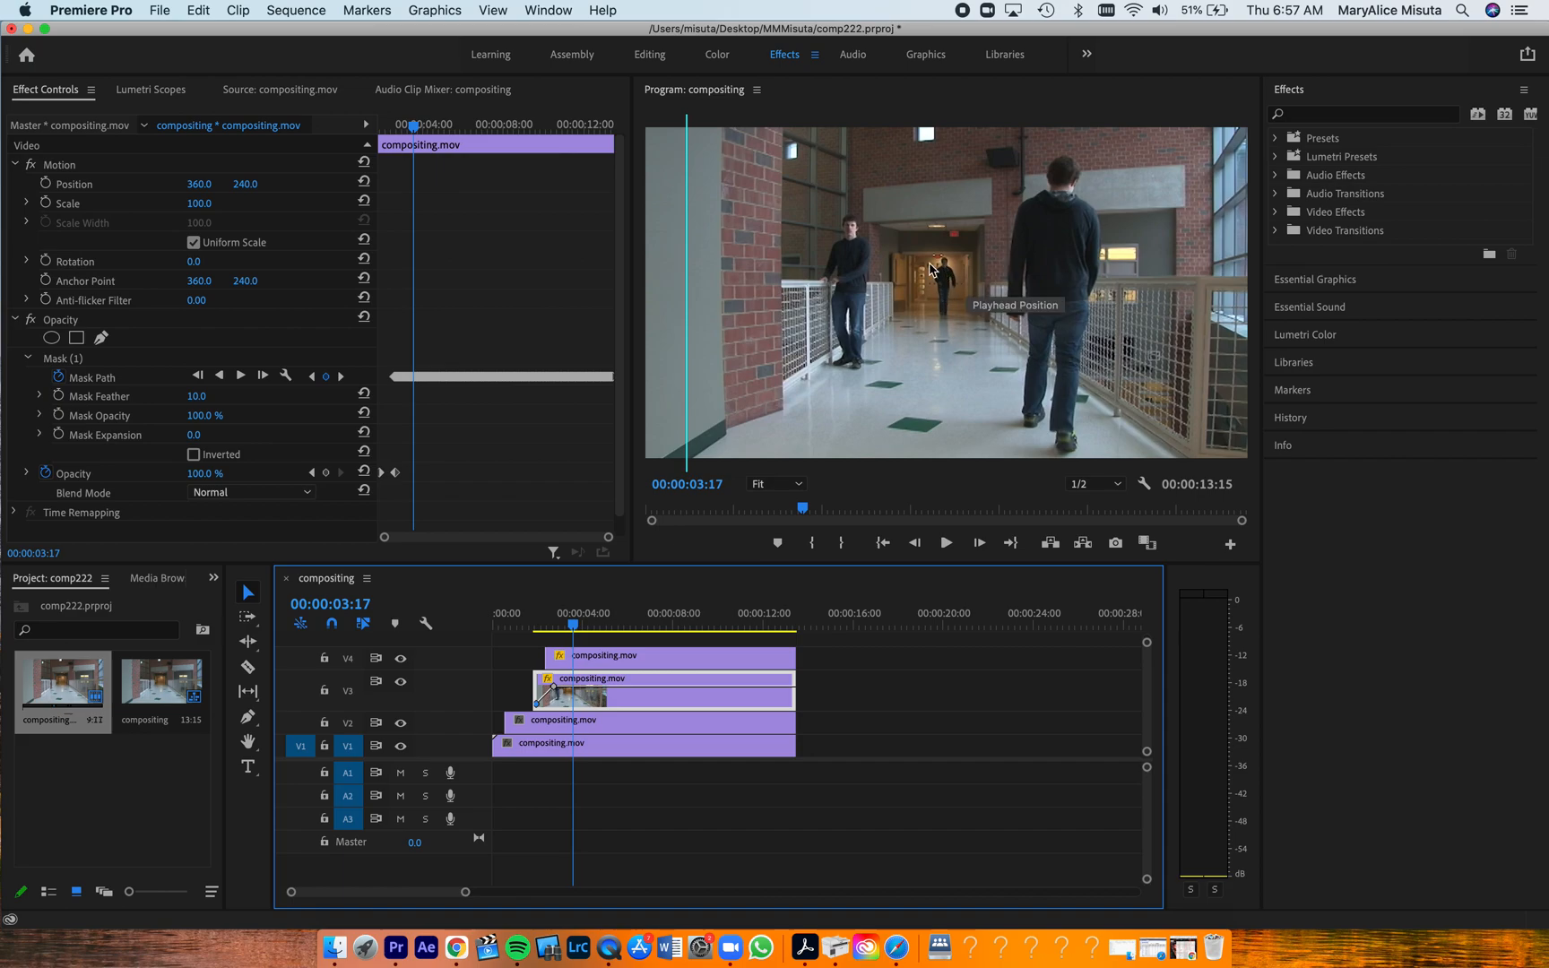
Mark an empty-hallway range of compositing.mov ending at 00:00:26:04 and place it on V1 at about 00:00:15:05
left_click_drag(564, 637, 812, 609)
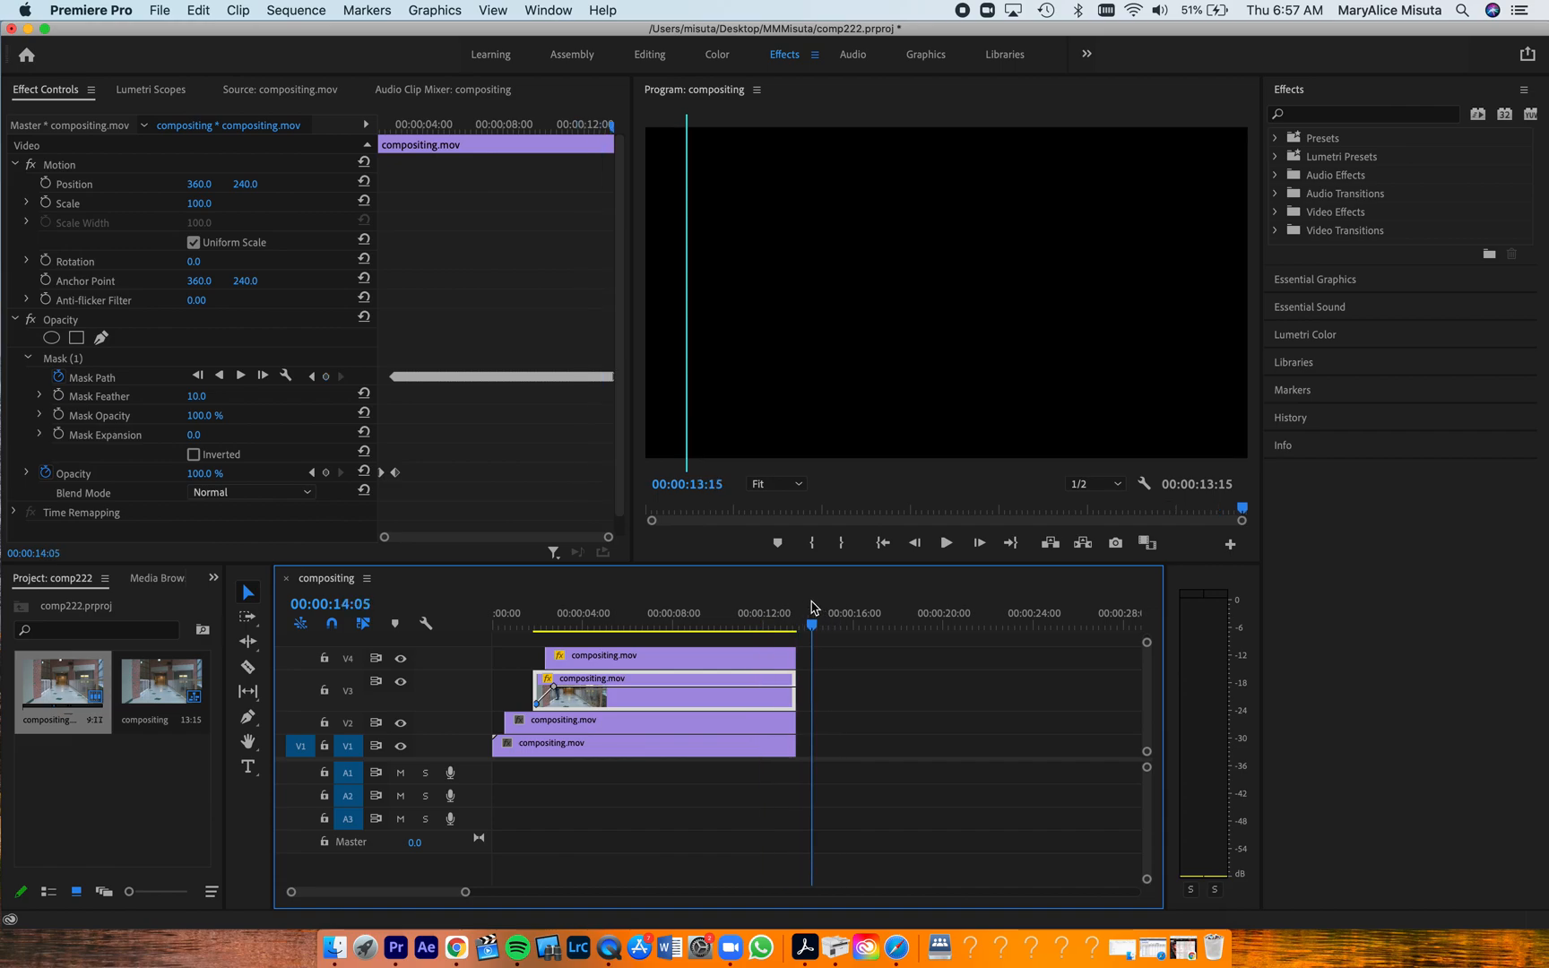
double_click(60, 698)
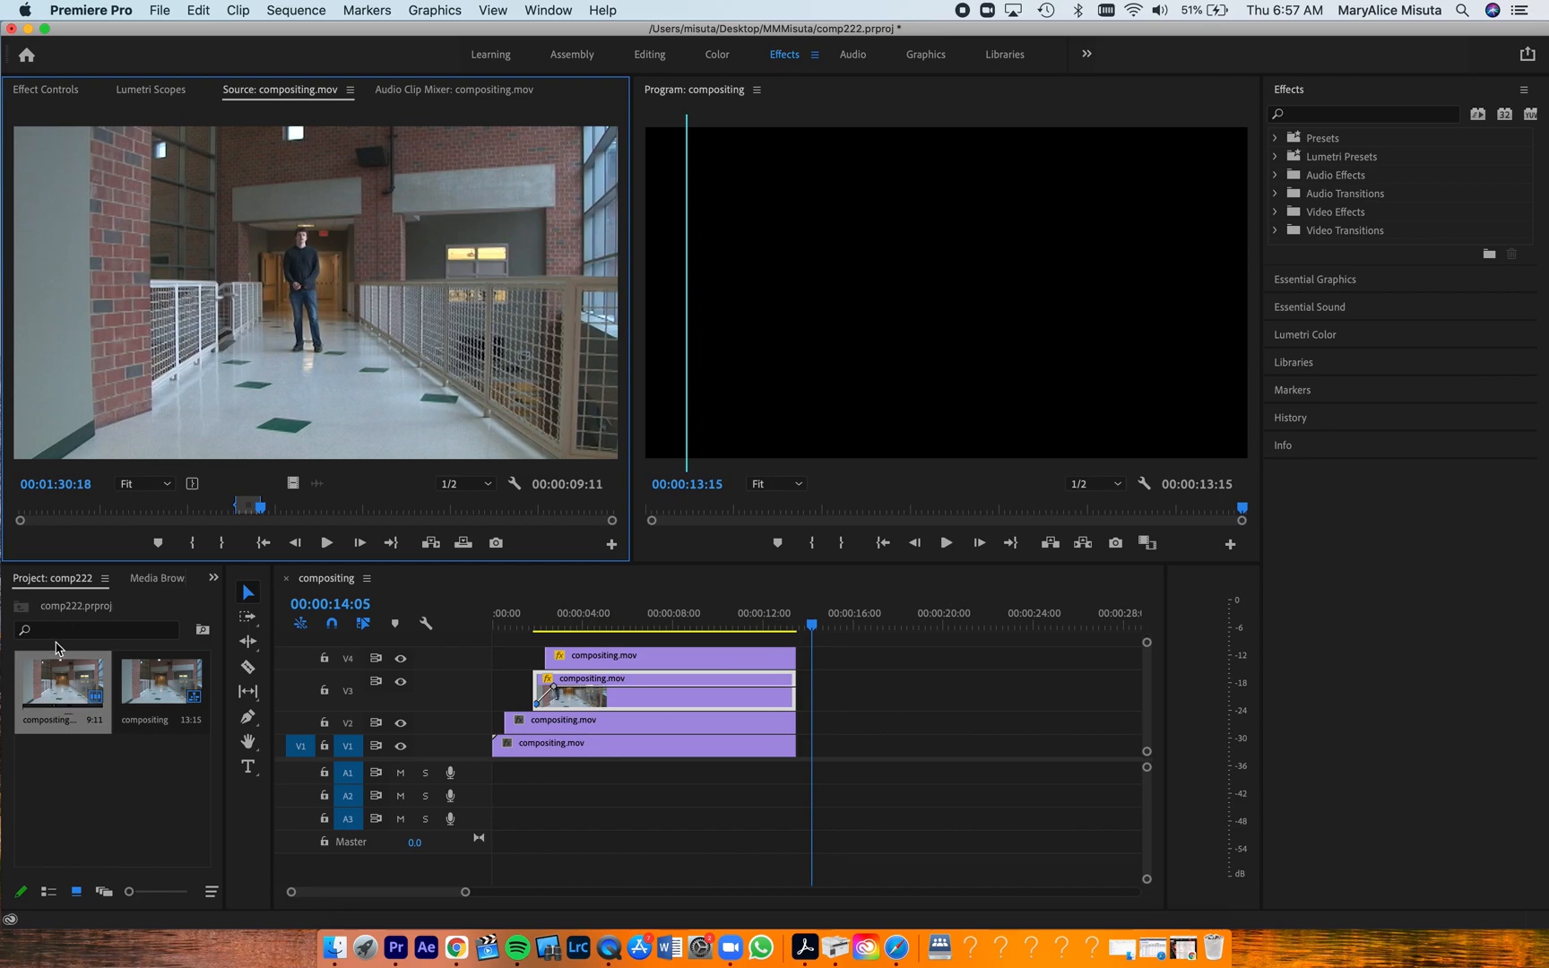
left_click_drag(266, 511, 50, 512)
key("i")
key("space")
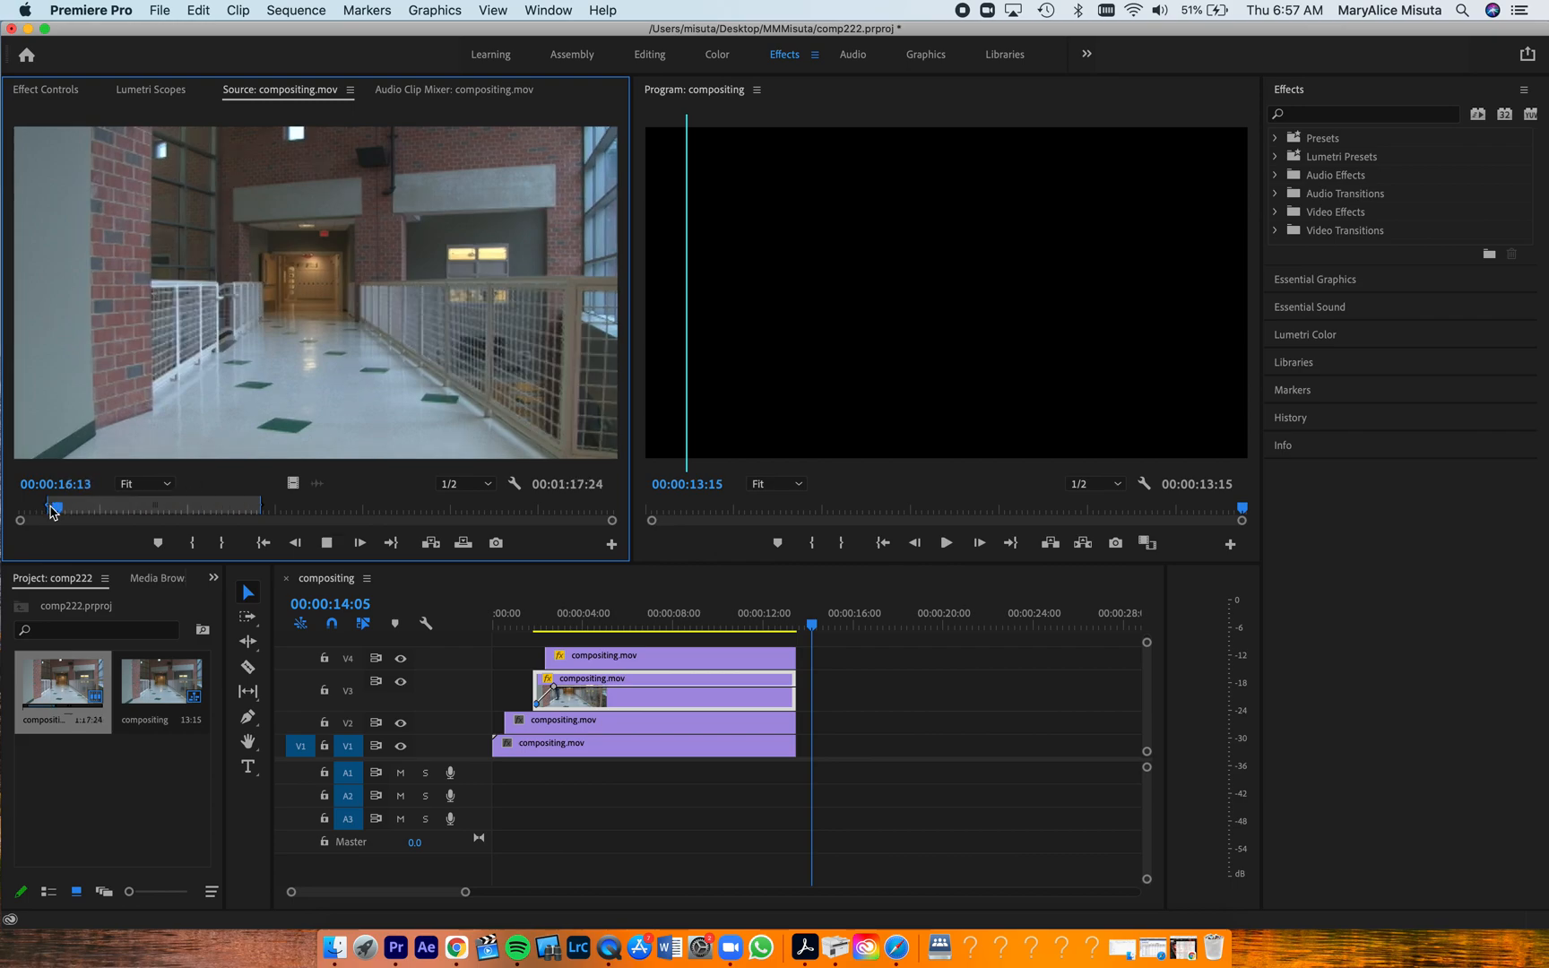
key("space")
key("o")
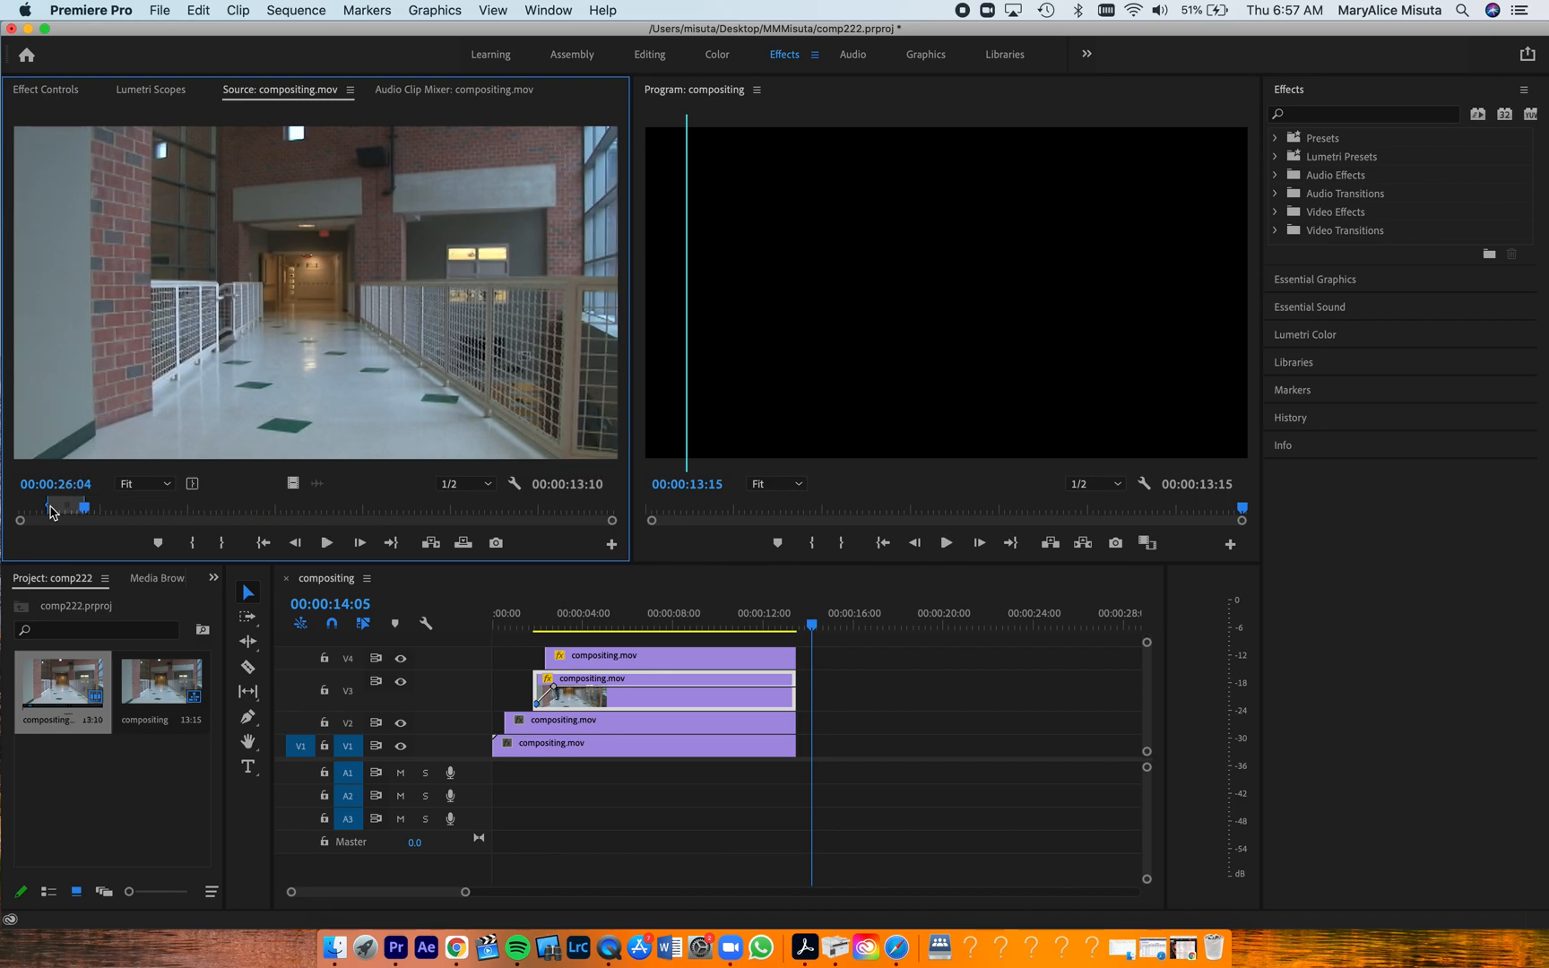
left_click_drag(314, 319, 834, 748)
left_click_drag(814, 630, 837, 676)
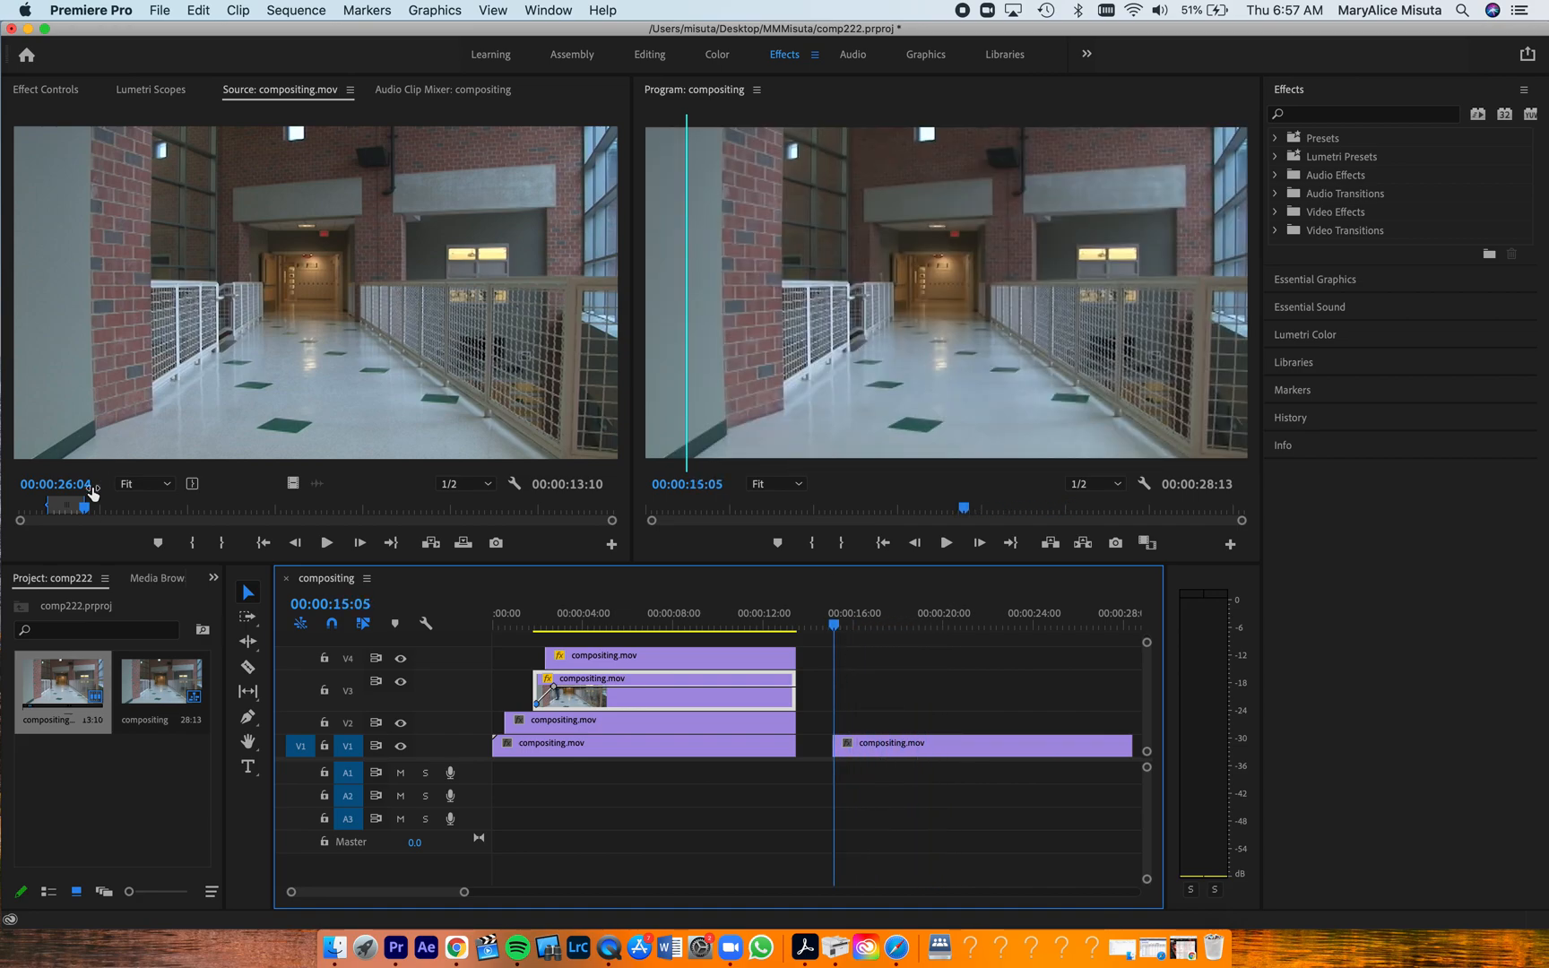
Mark a 3:23 range of the man at the railing from 00:00:33:12 and overlay it on V2, just after the hallway clip starts
left_click(89, 513)
left_click_drag(88, 513, 106, 519)
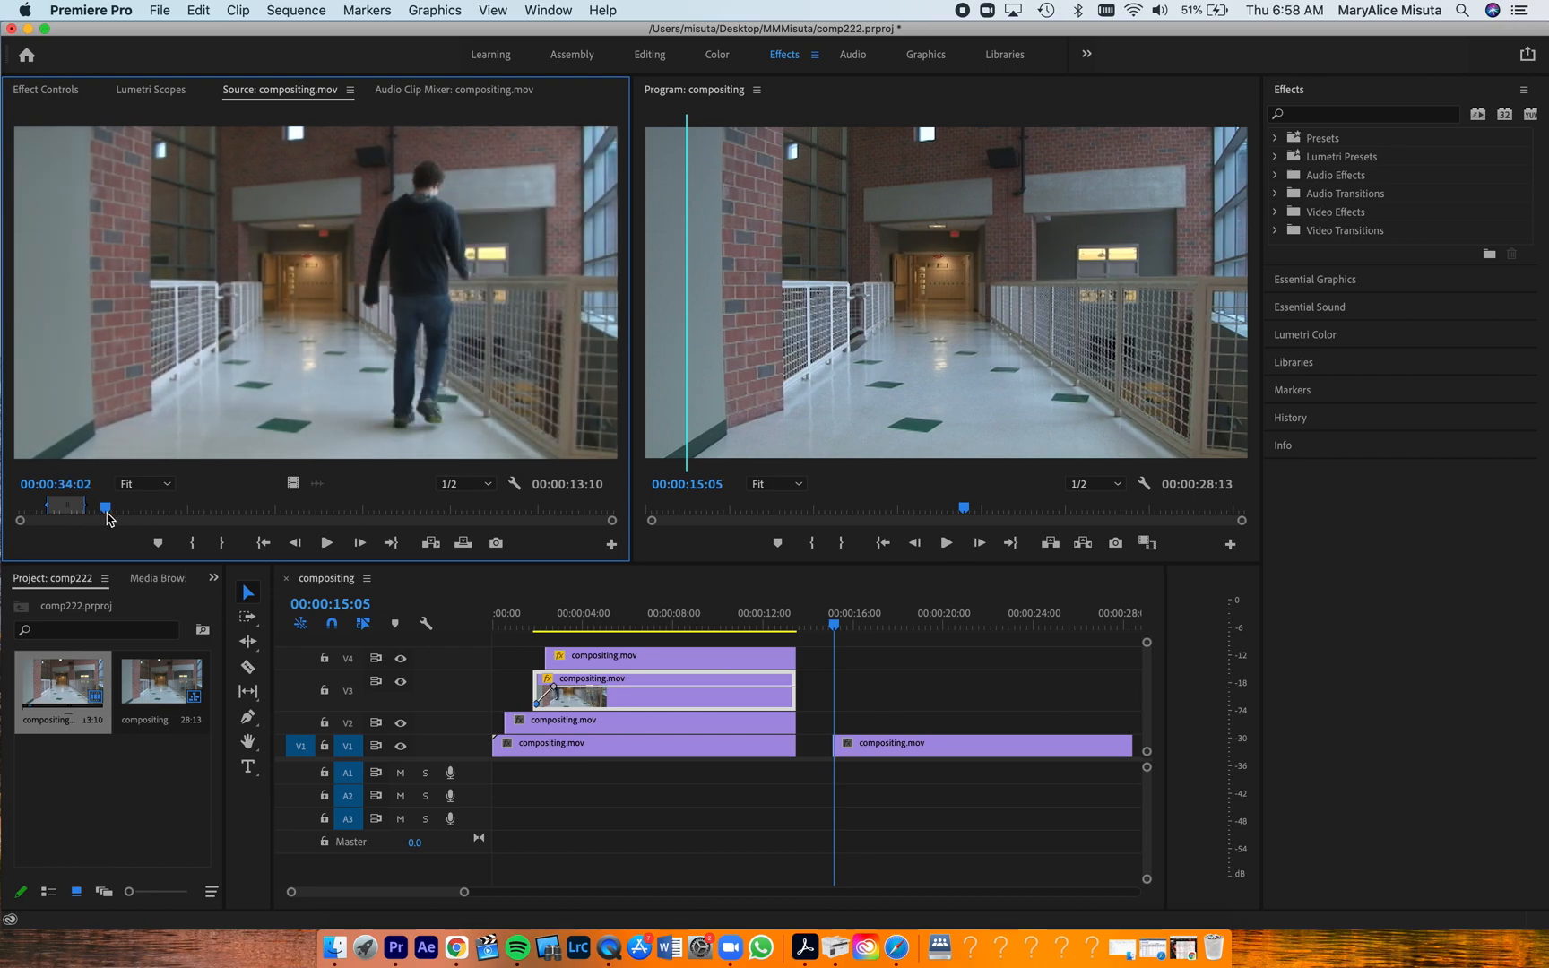
left_click_drag(107, 518, 105, 520)
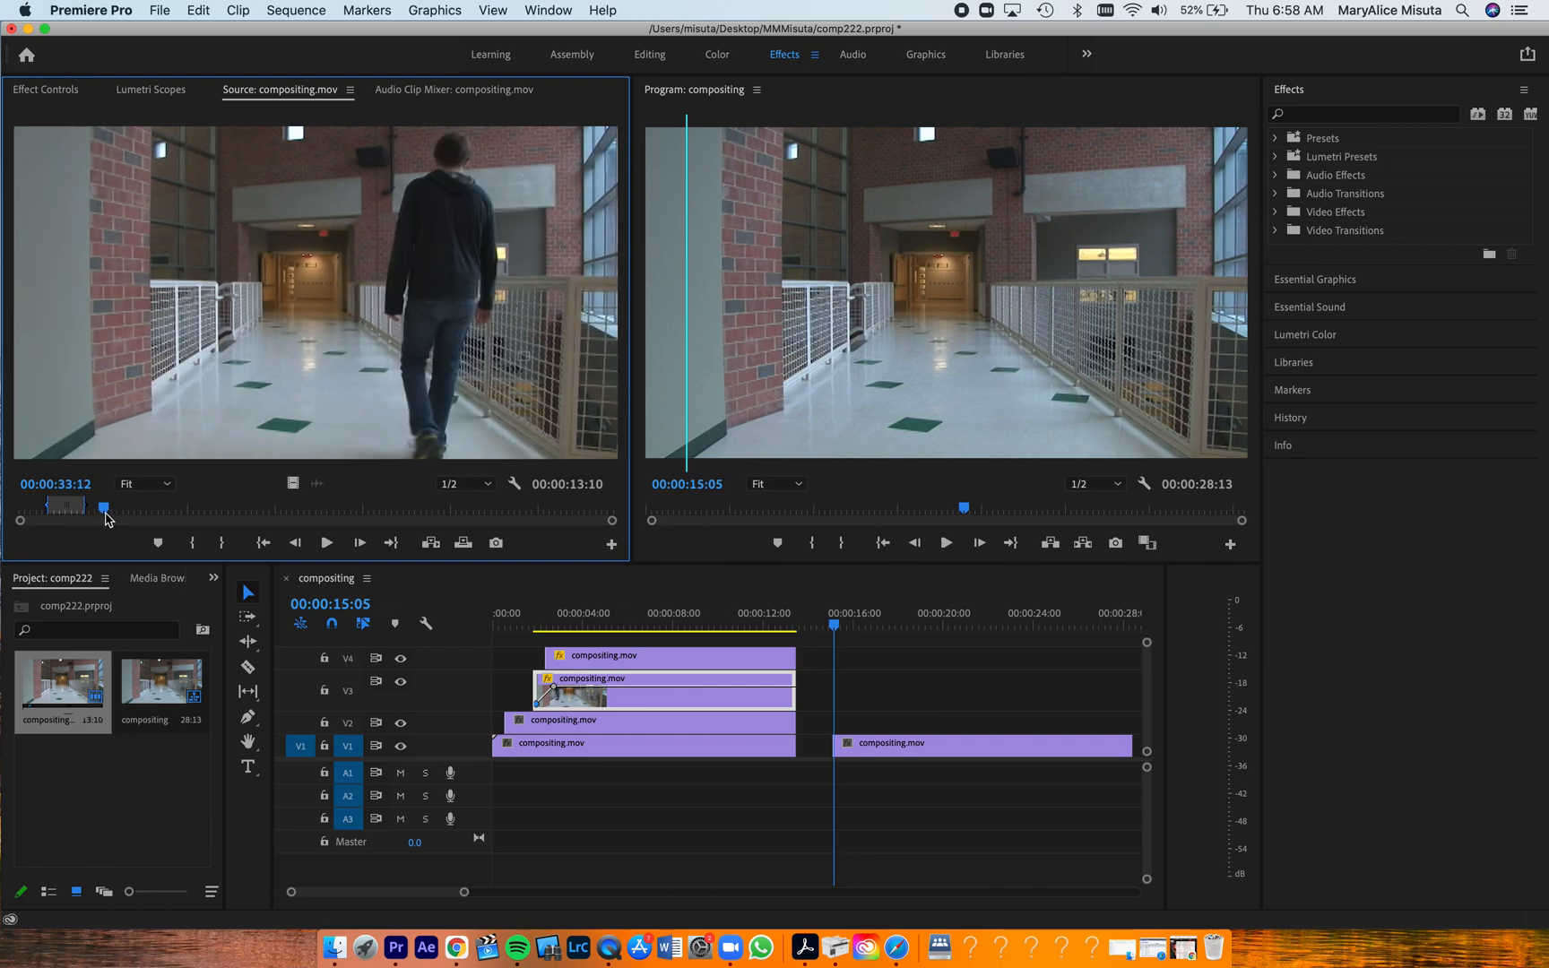
key("alt+x")
key("space")
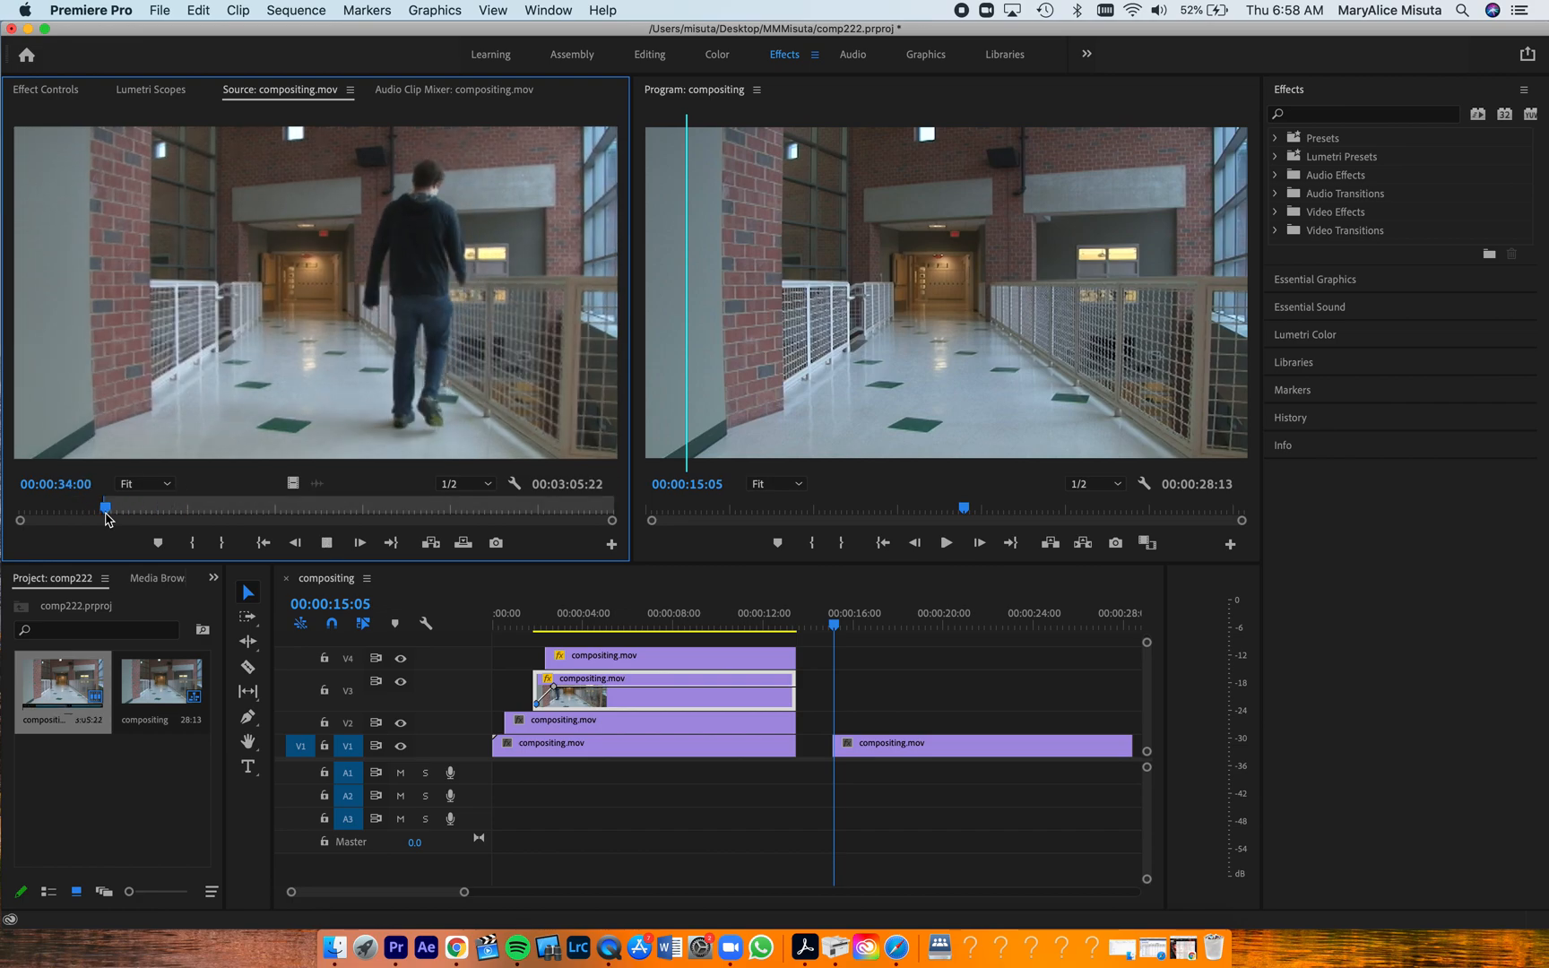
key("space")
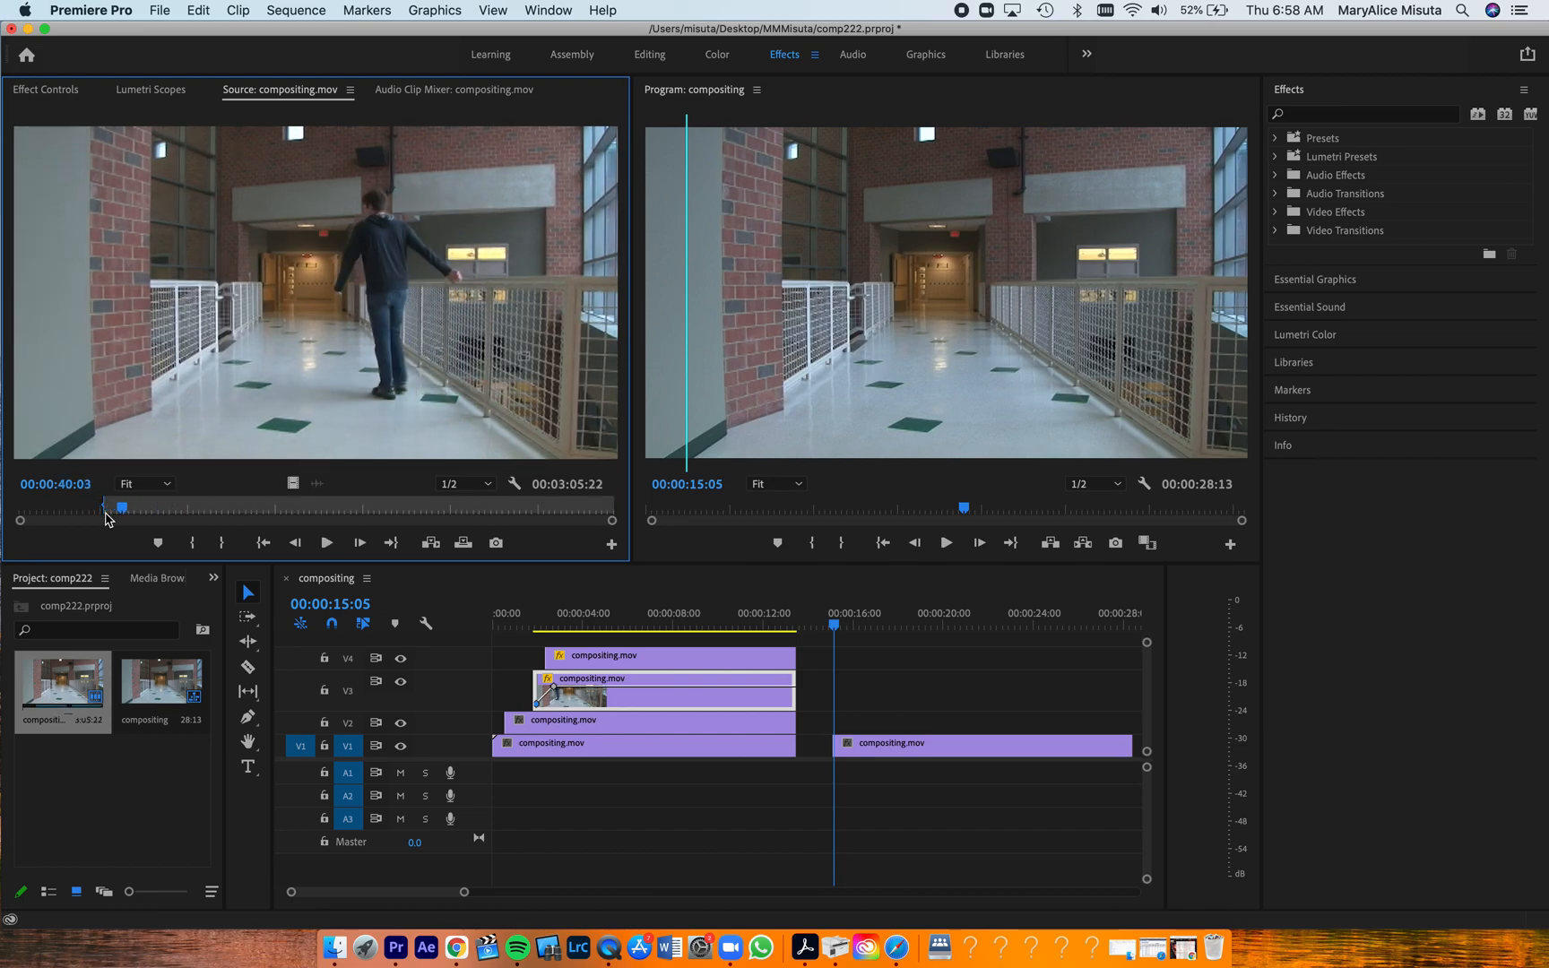
key("j")
key("j")
key("j")
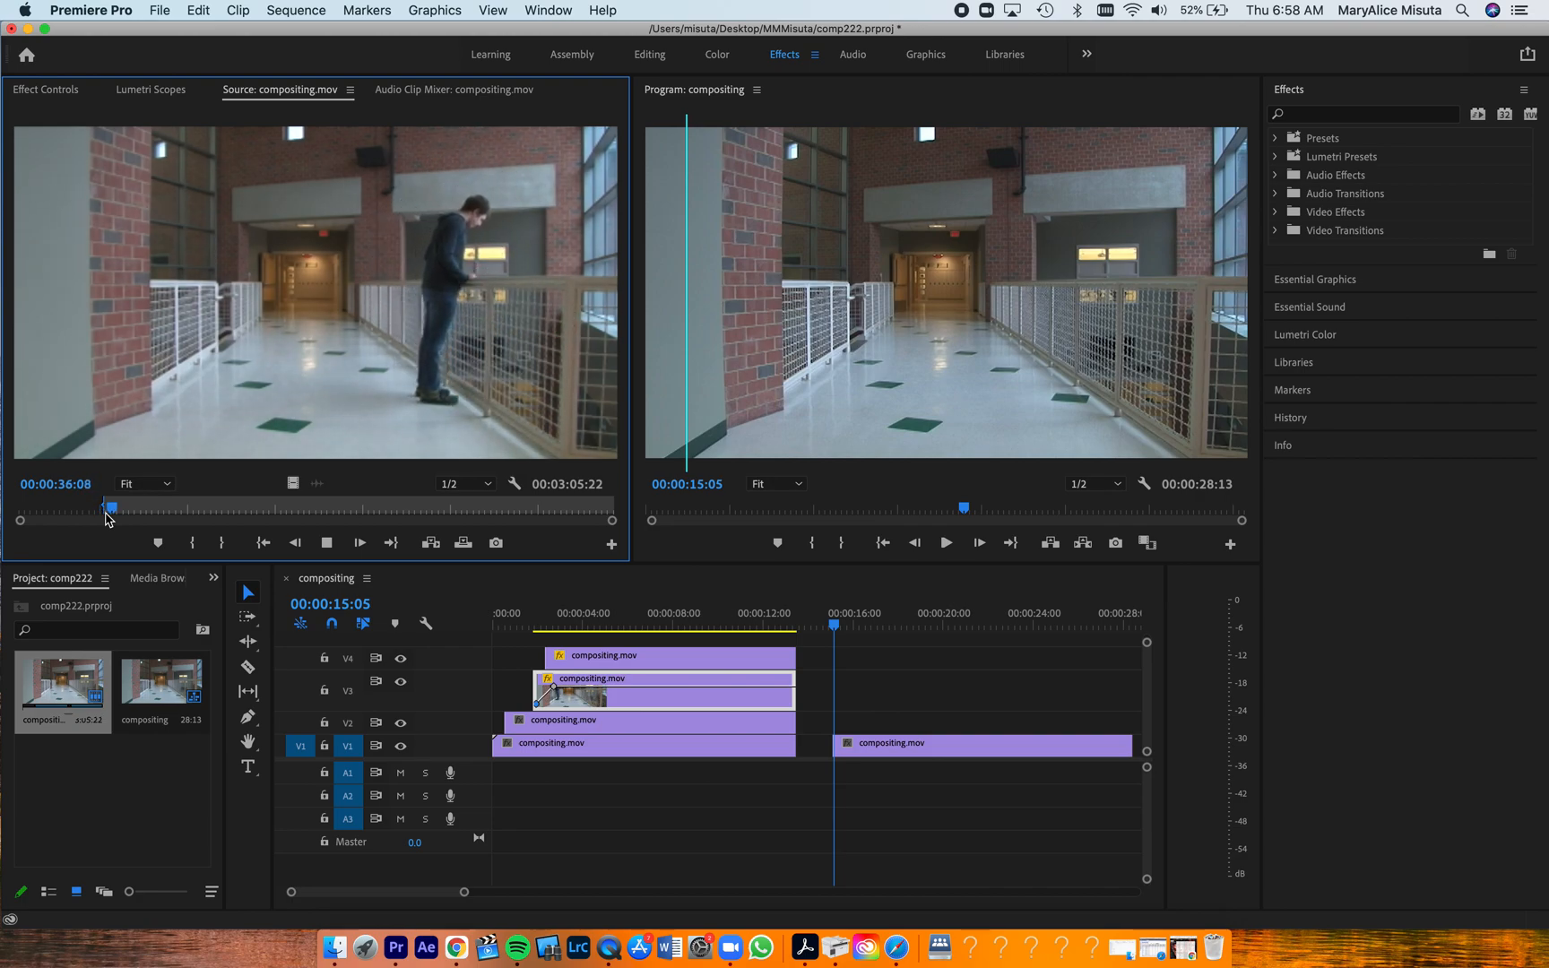
key("o")
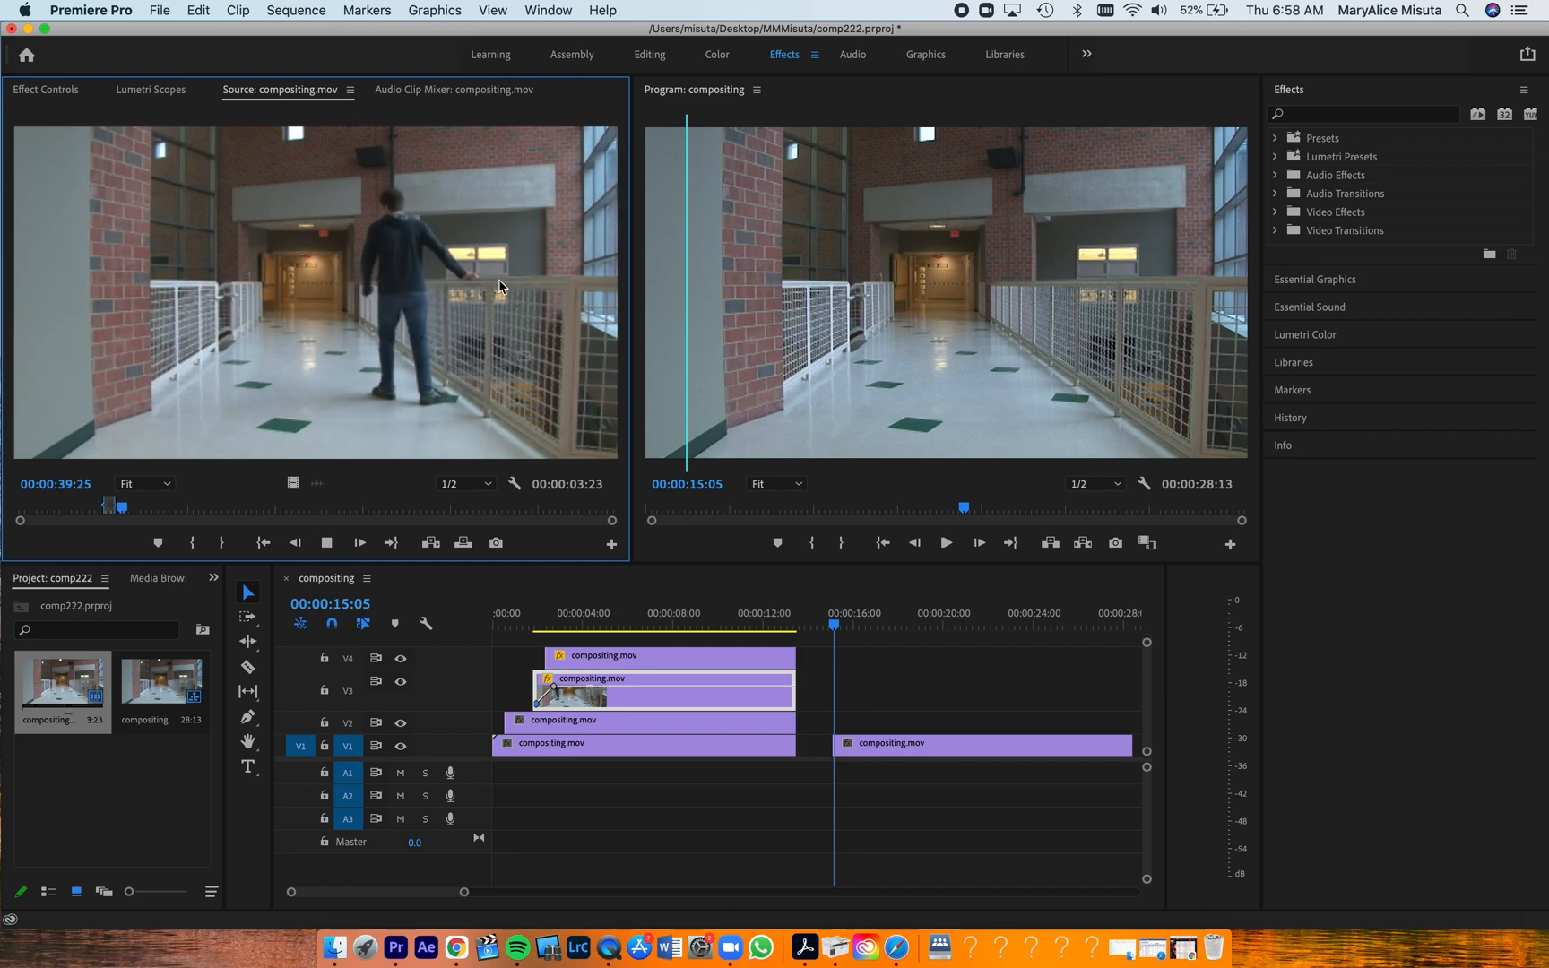
left_click_drag(484, 281, 848, 714)
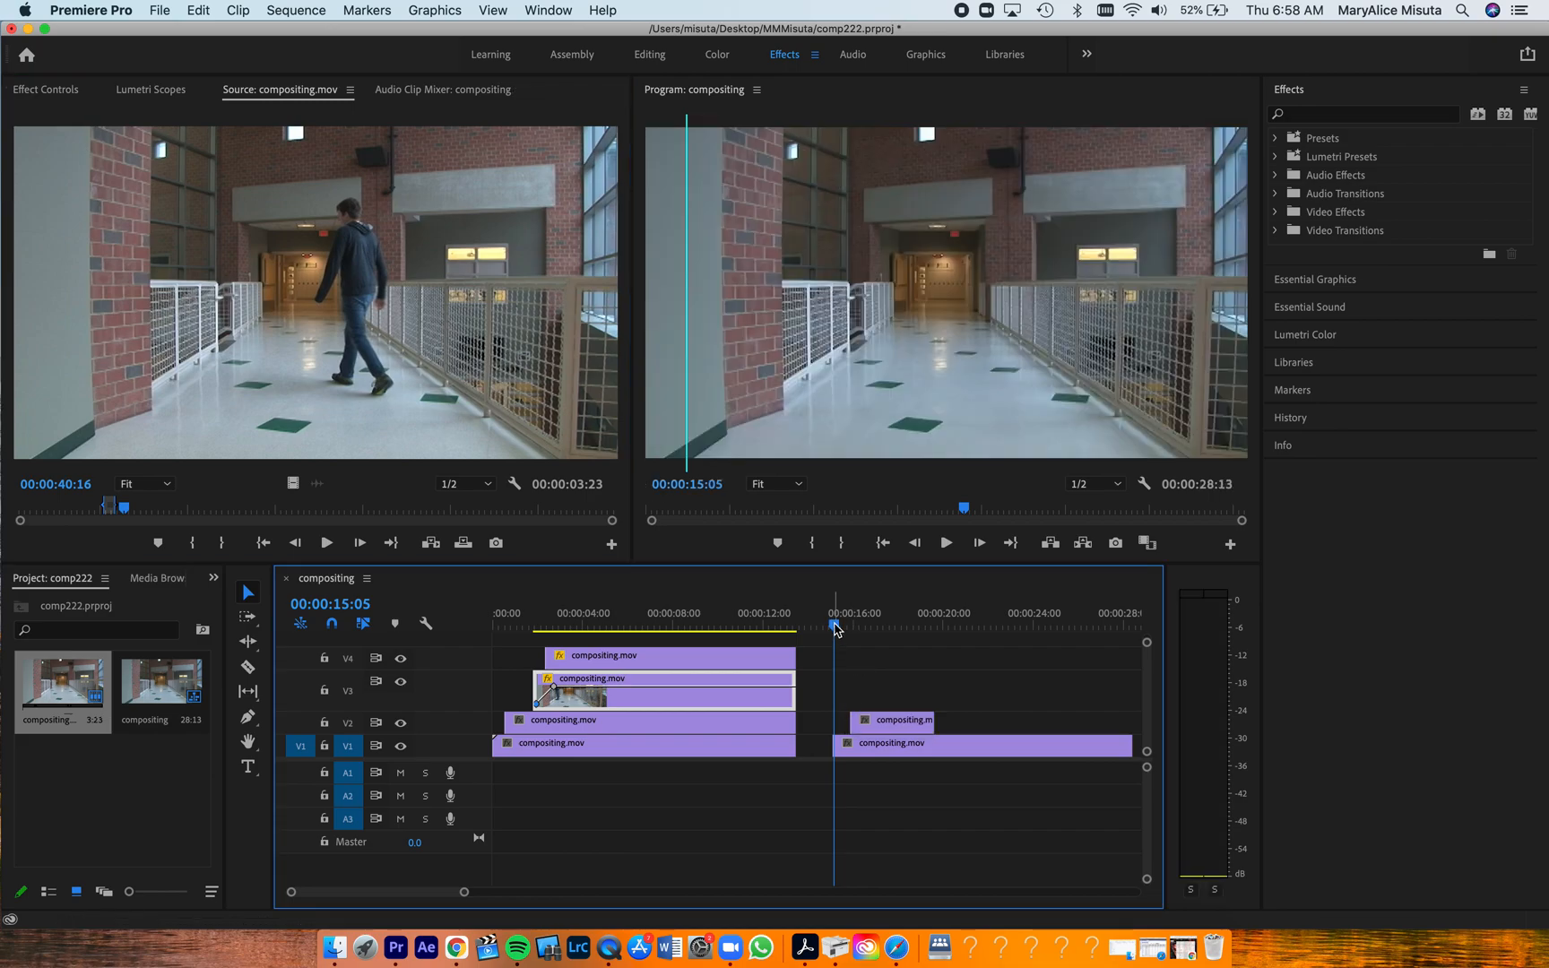
Play the new section from 00:00:15:08 to check how the man appears over the empty hallway
mouse_move(835, 626)
left_mouse_down()
mouse_move(869, 631)
mouse_move(836, 648)
left_mouse_up()
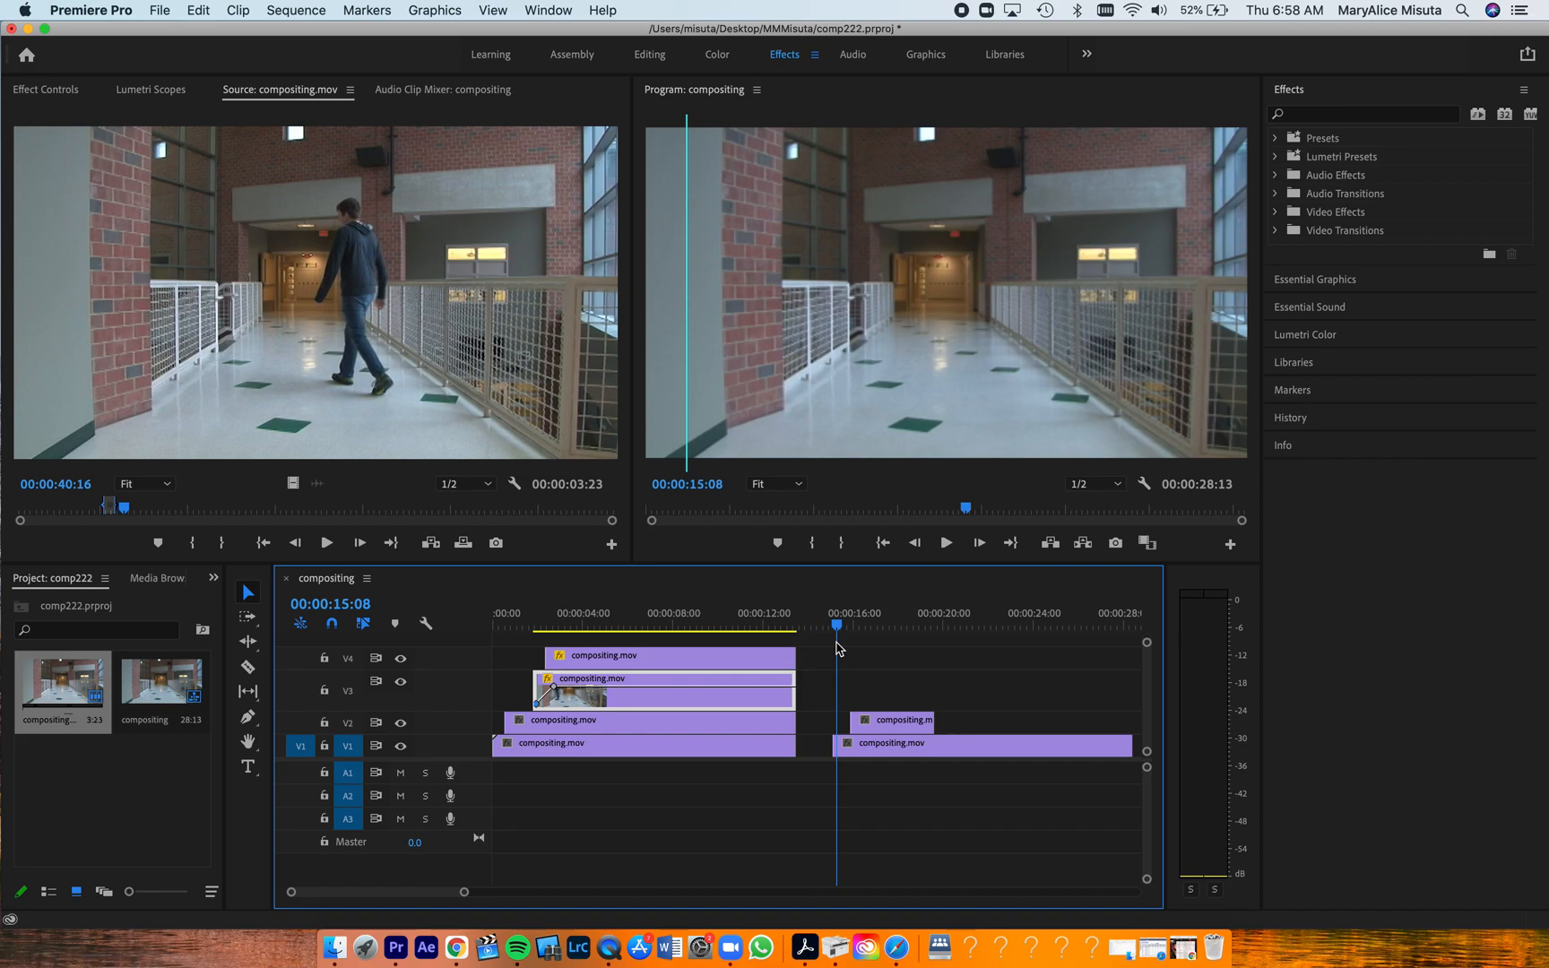
key("space")
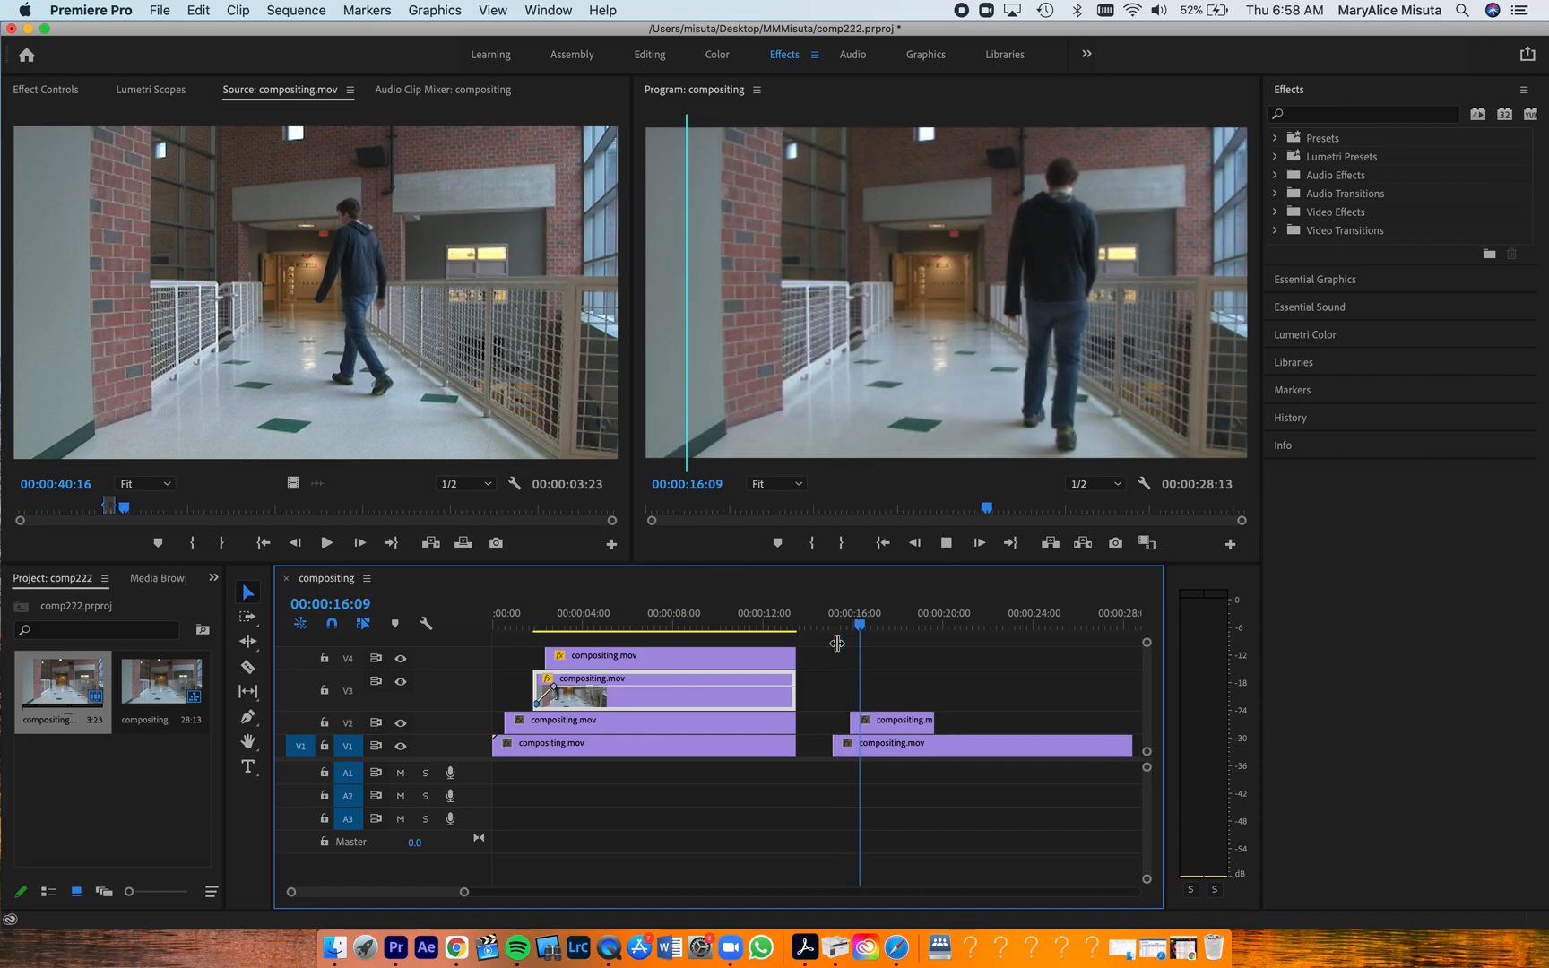
key("space")
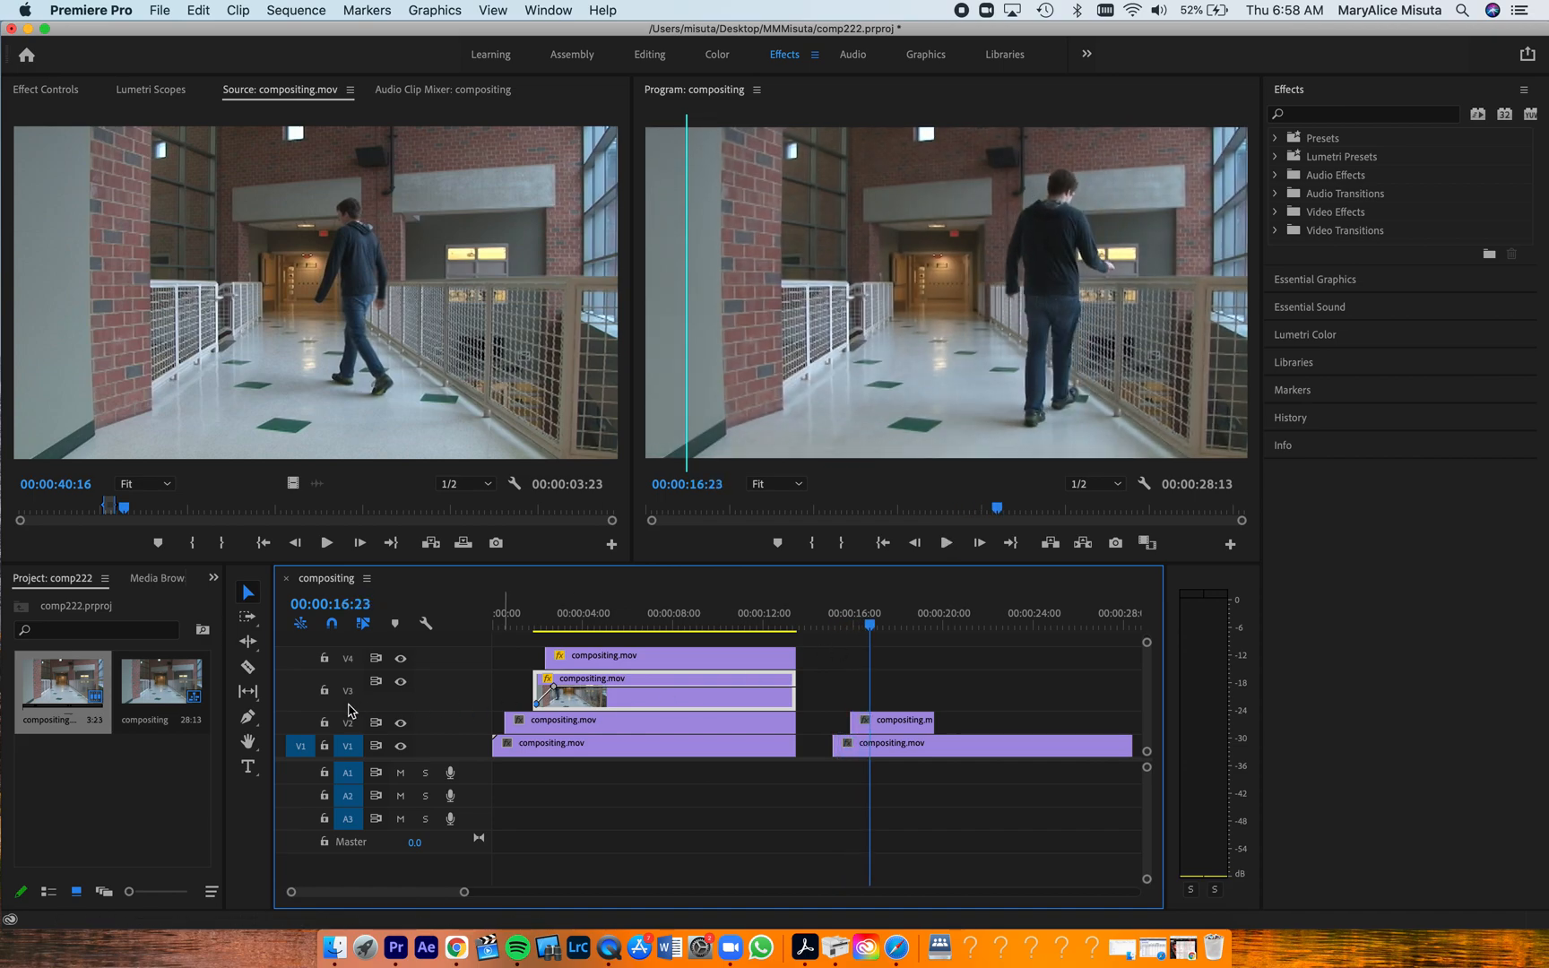
Enlarge track V2, fade in the new V2 clip with Pen tool opacity keyframes at its start, and preview the fade
left_click_drag(380, 713, 380, 664)
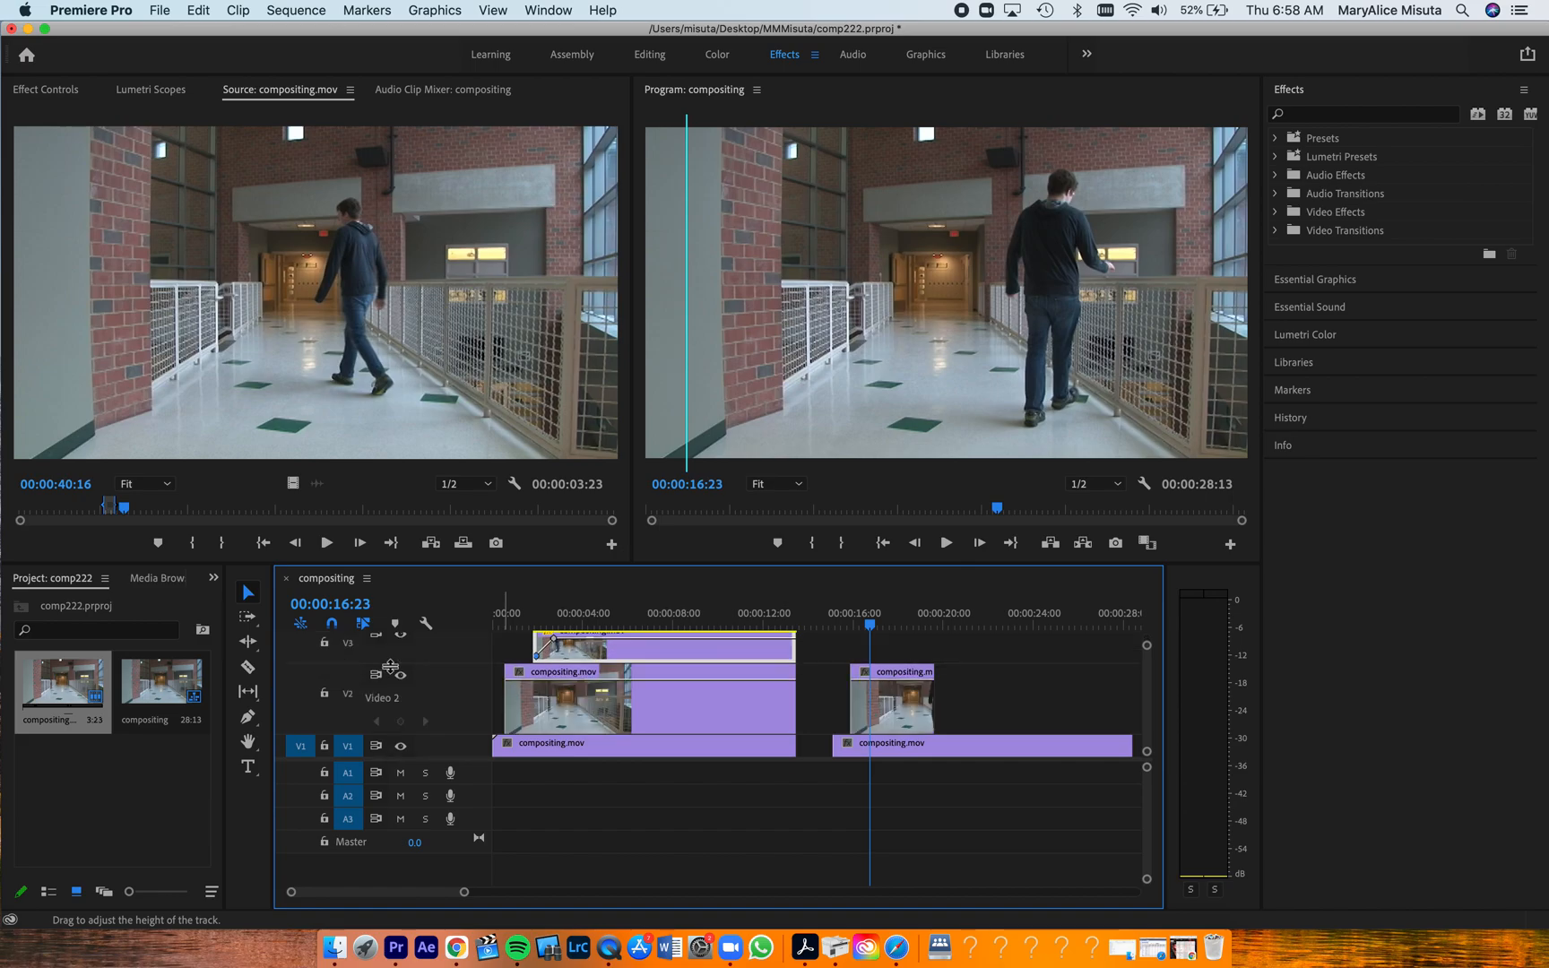
left_click(247, 716)
left_click_drag(872, 680, 851, 734)
left_click(846, 626)
left_click_drag(846, 625, 842, 625)
key("space")
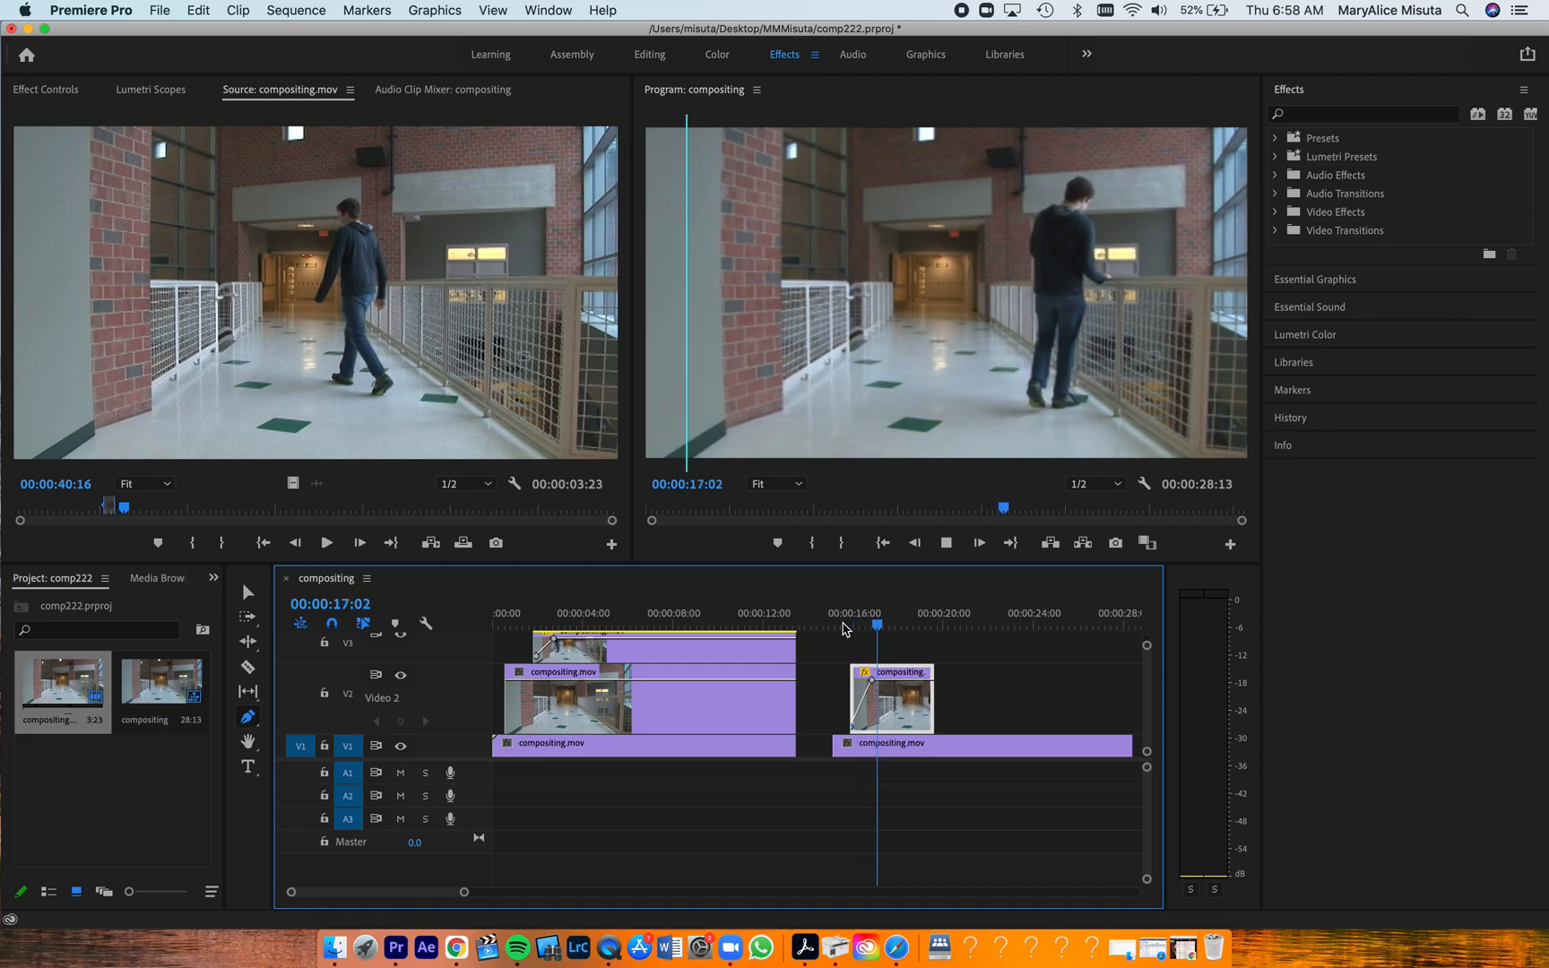
key("space")
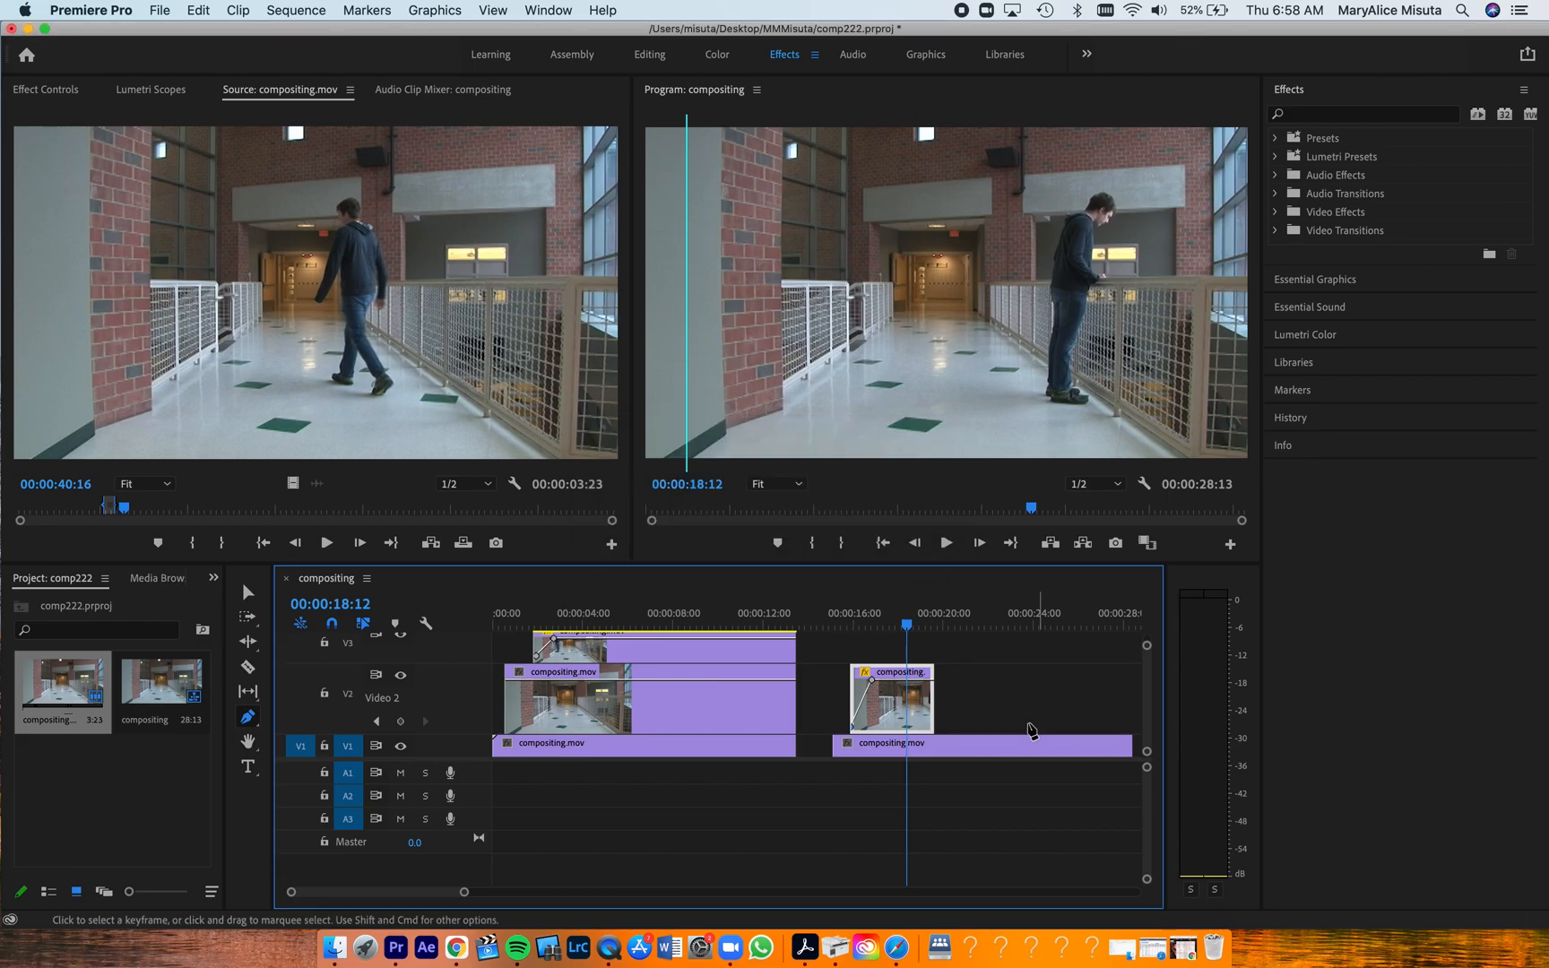
Mark the source range from 00:00:45:16 to 00:00:49:20 and place it on V3 at 00:00:17:03, above the V2 clip
left_click(248, 592)
scroll(823, 689, "up", 2)
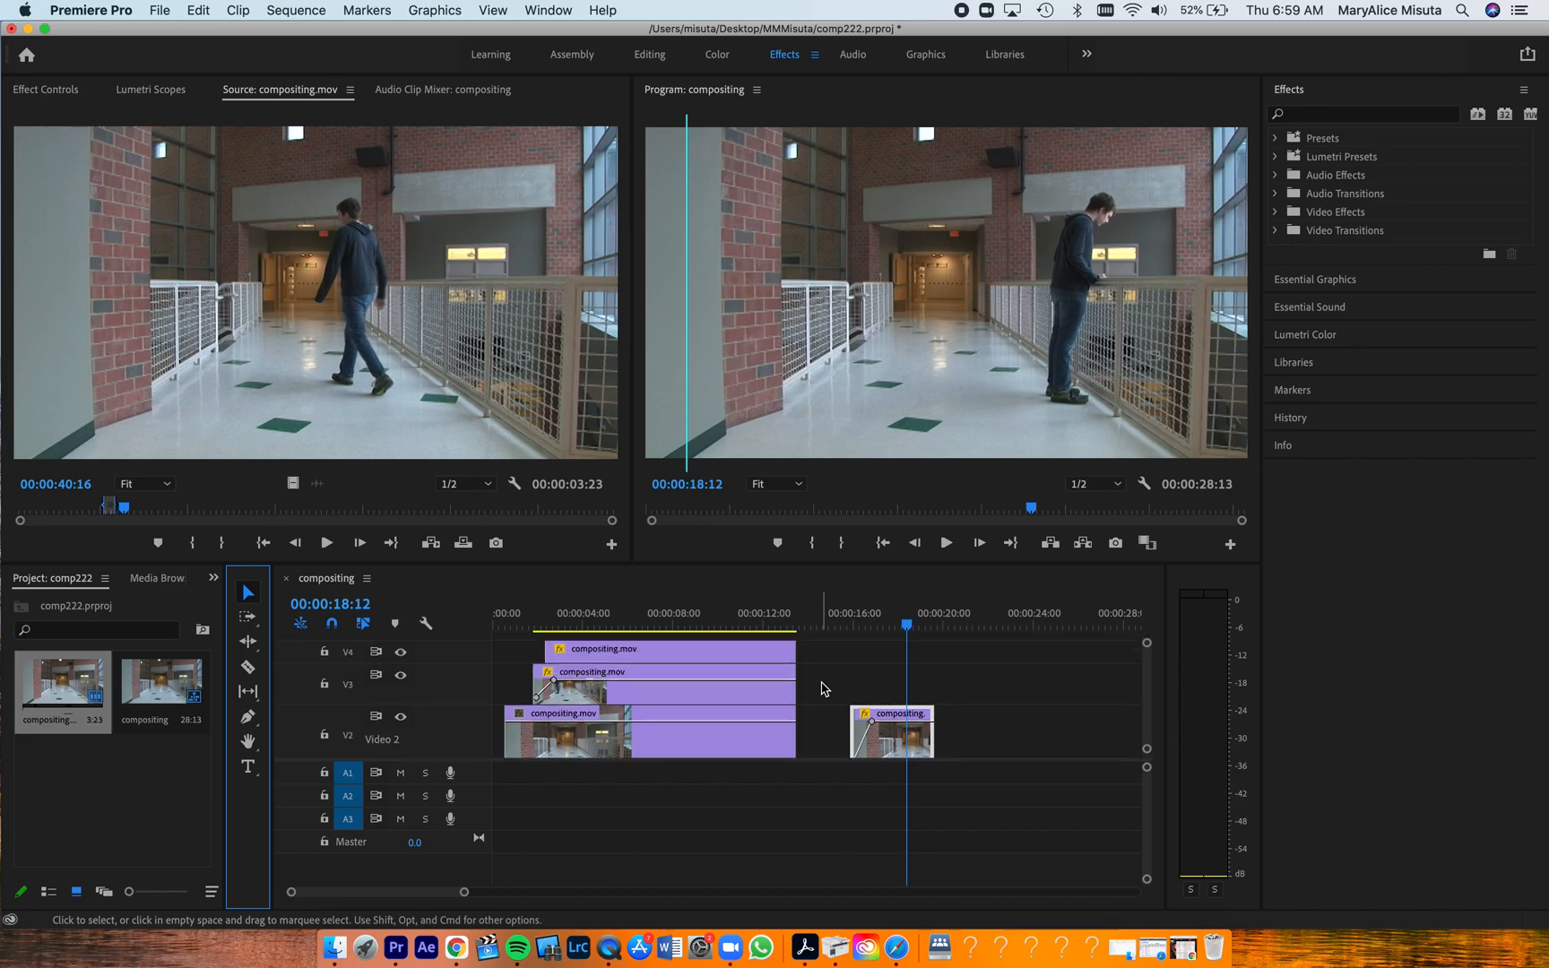
left_click_drag(123, 510, 139, 513)
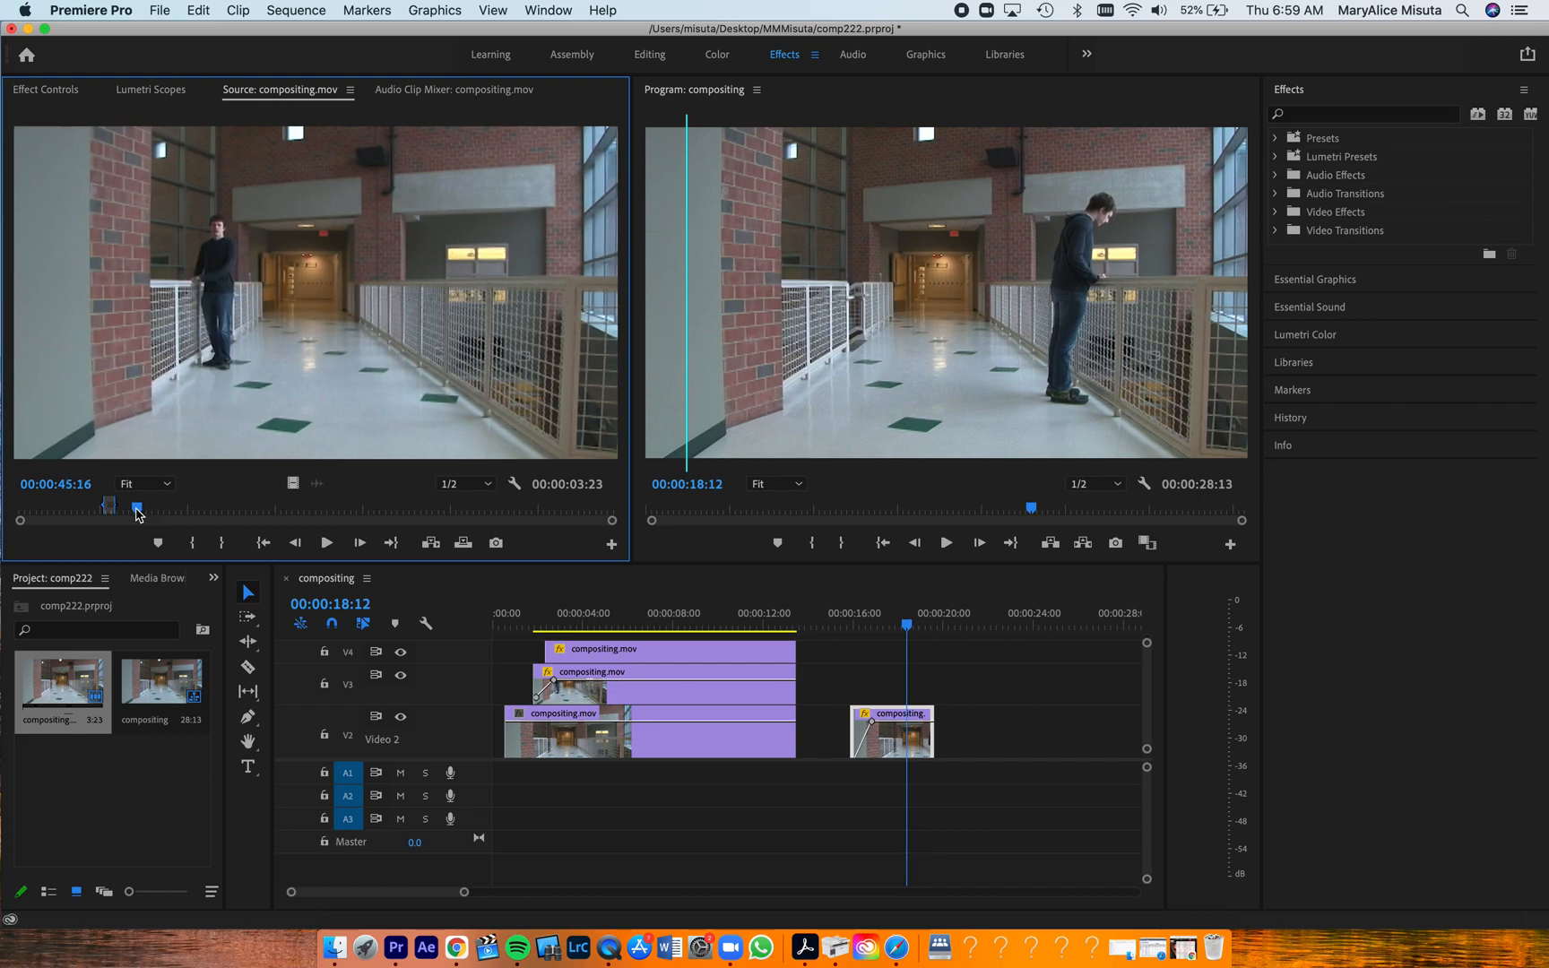
key("i")
key("space")
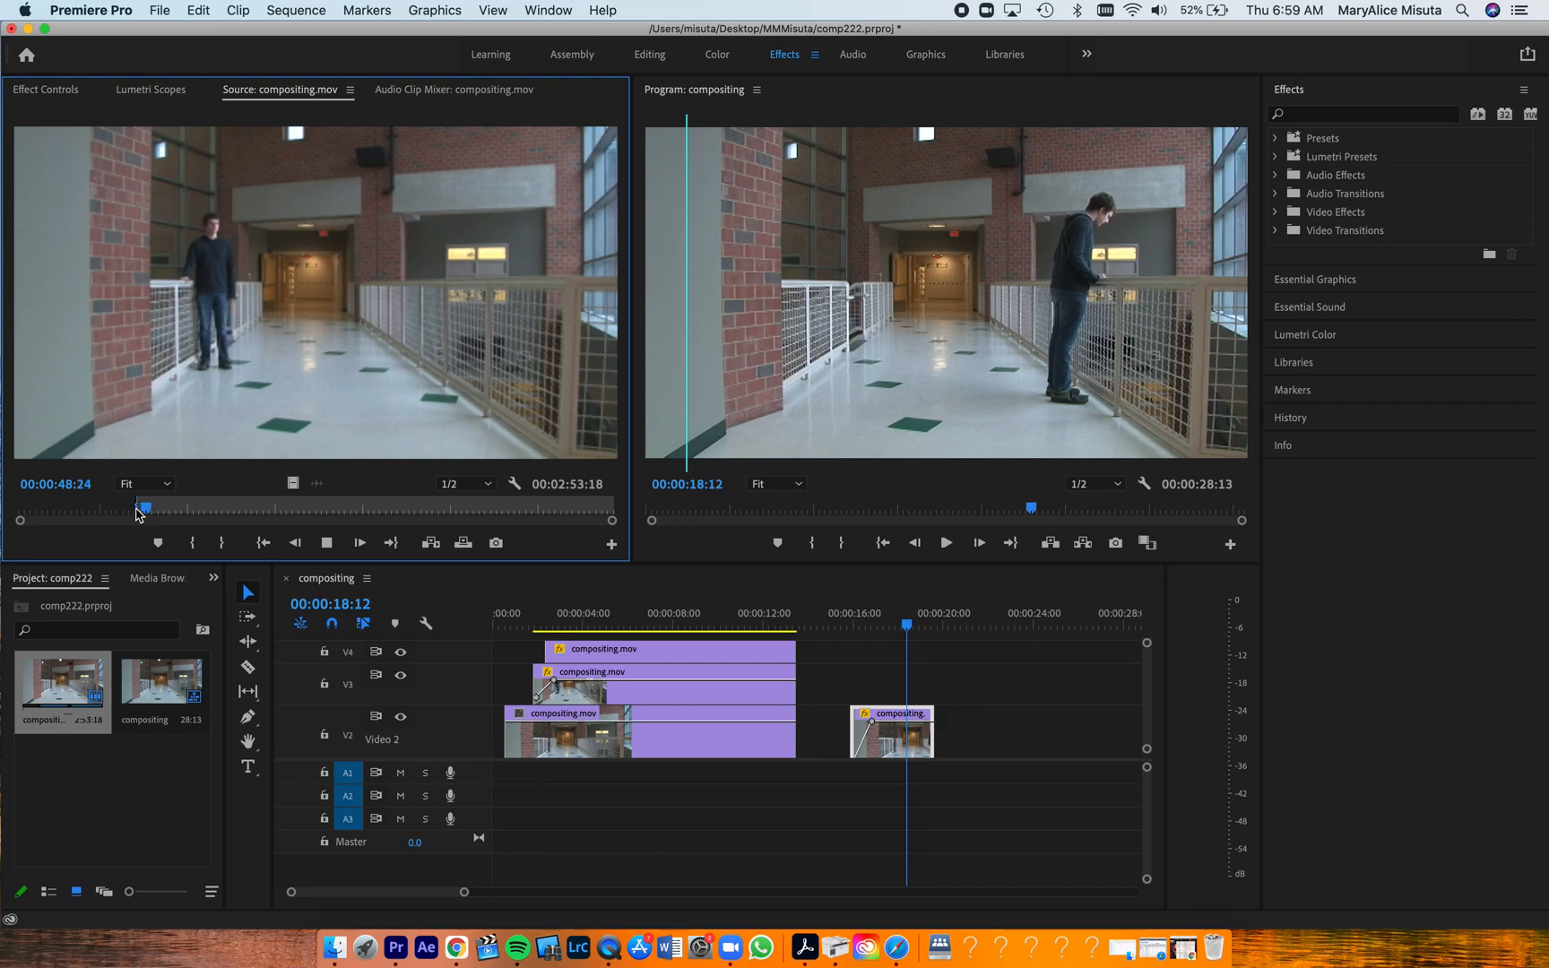
key("space")
key("Left")
key("Left")
key("Left")
key("Left")
key("Left")
key("Left")
key("Left")
key("Left")
key("o")
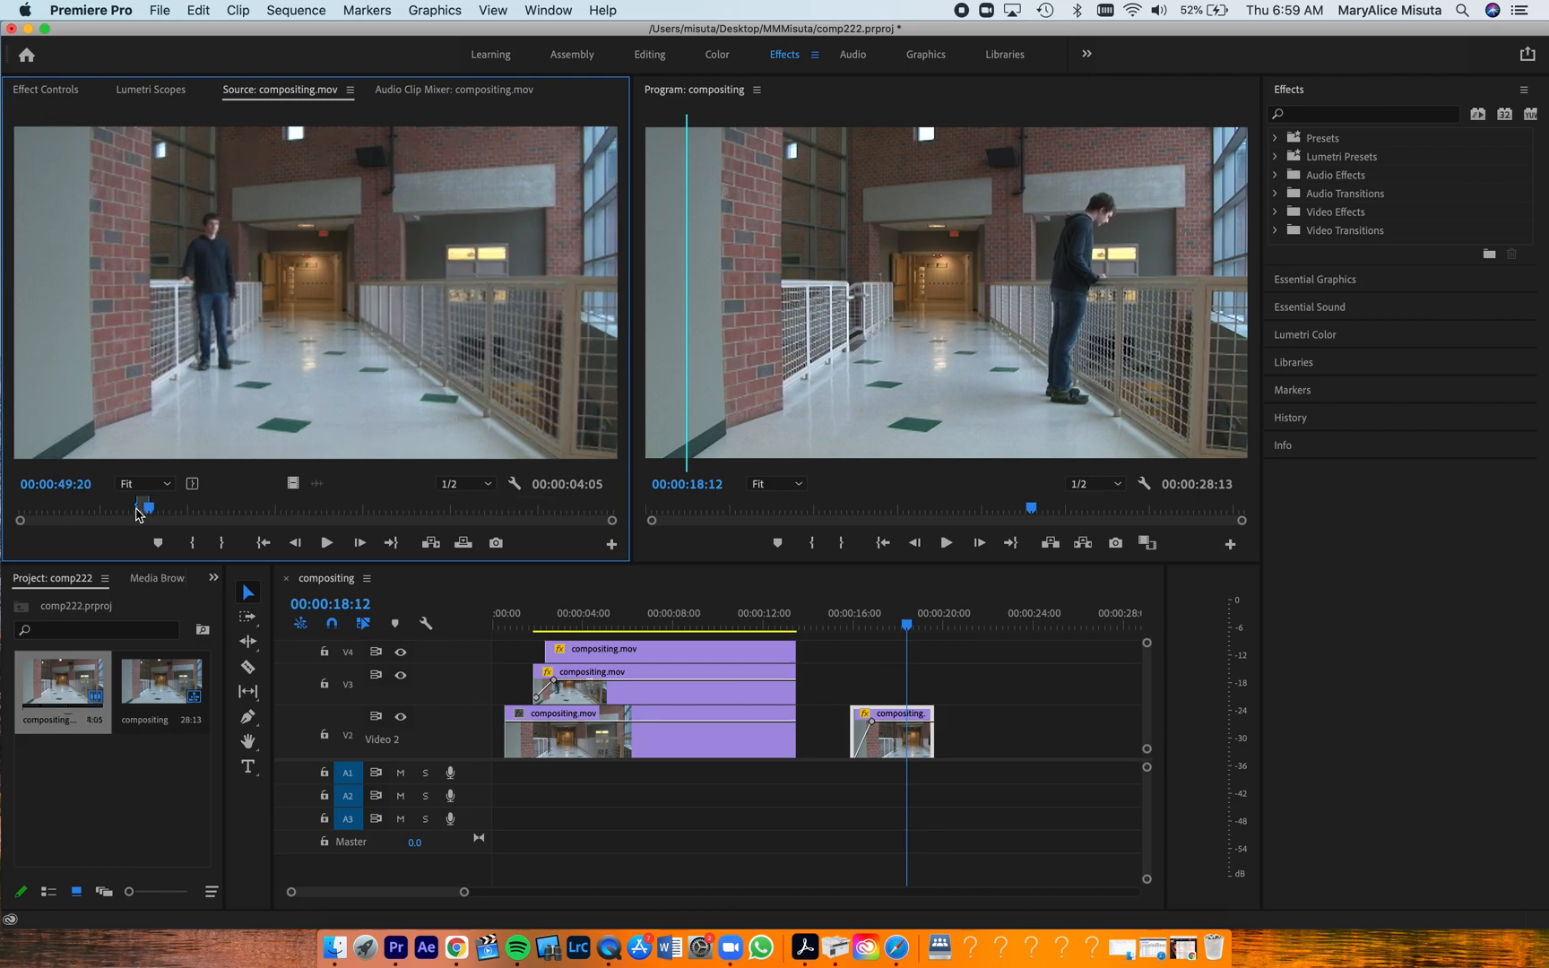
left_click_drag(306, 311, 890, 684)
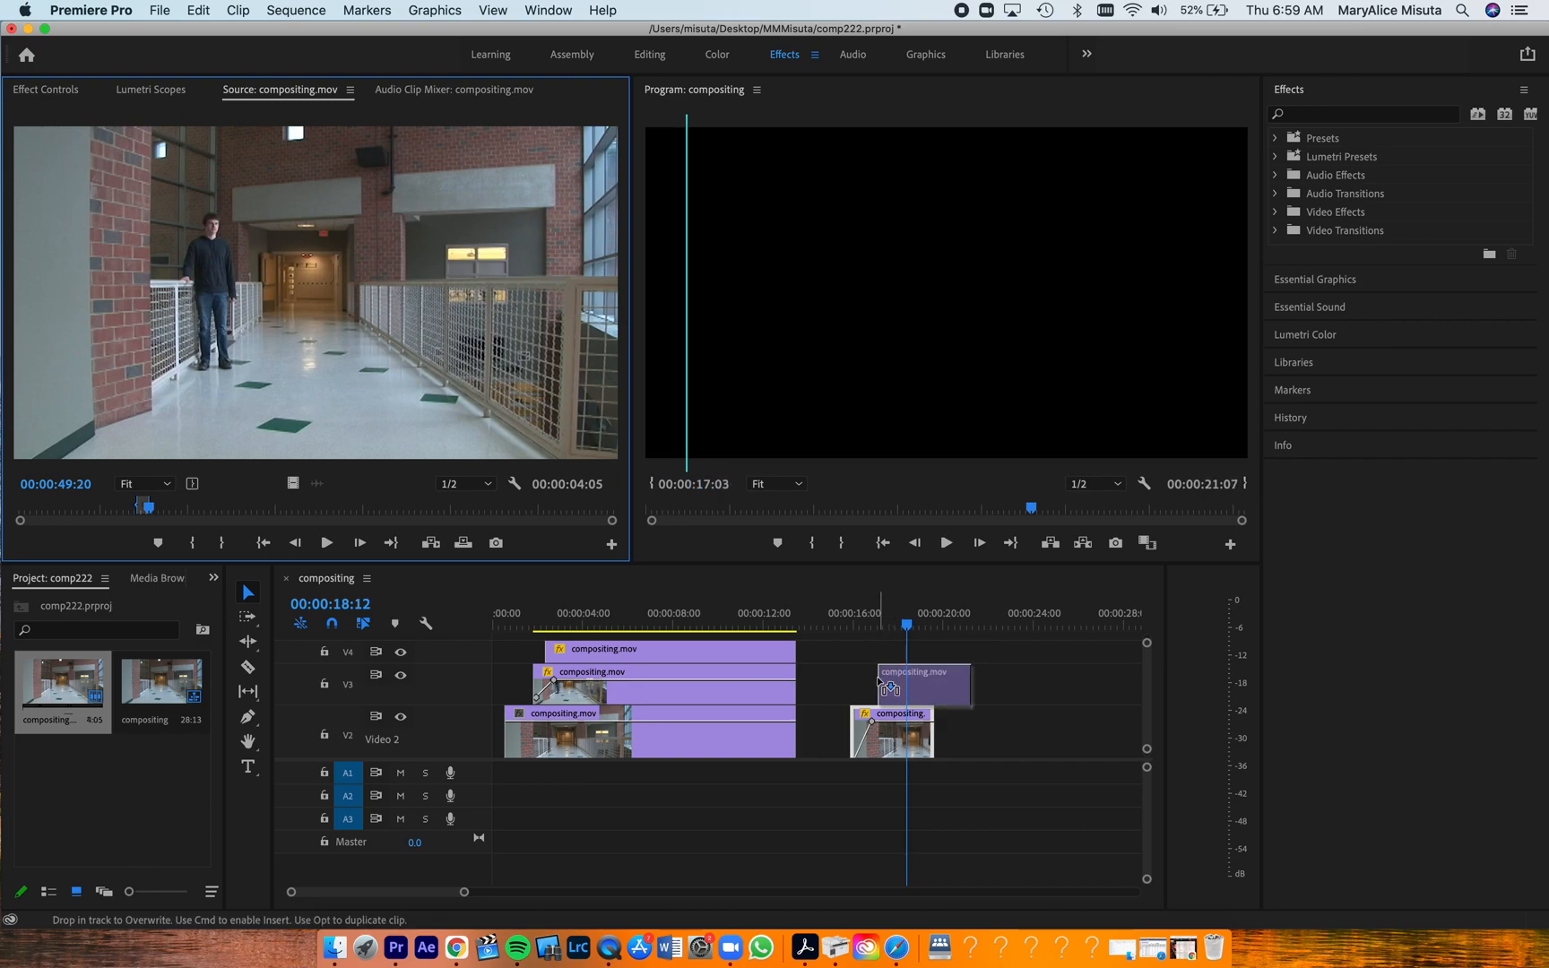
left_click_drag(878, 681, 879, 683)
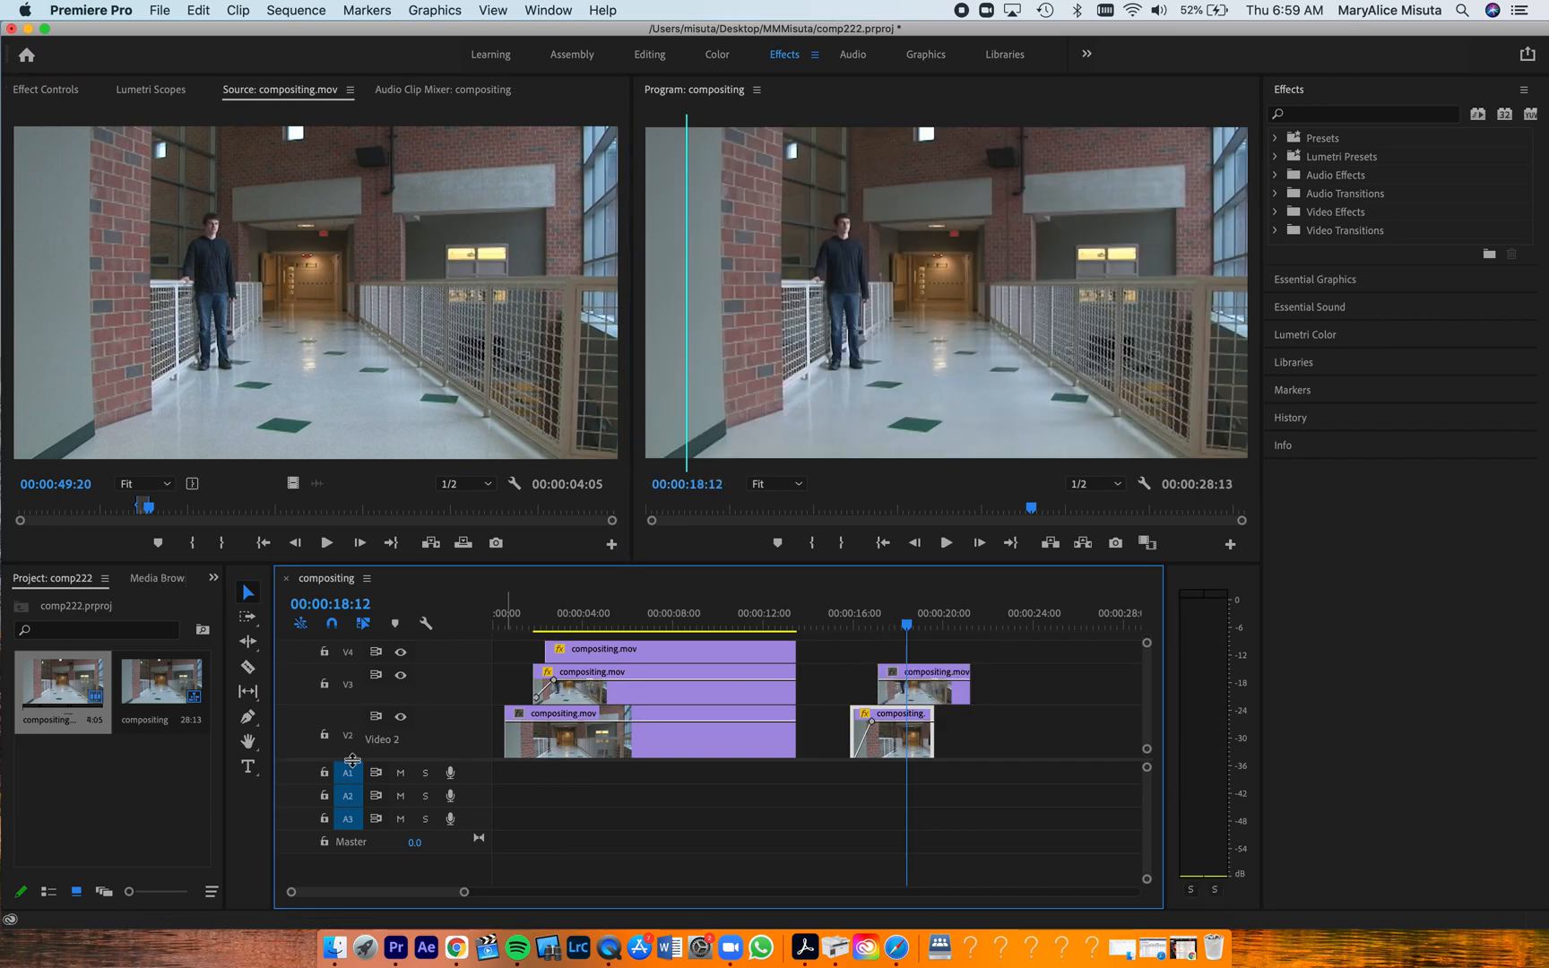
Add an ellipse opacity mask to the second section's V3 clip and position it over the man standing beside the brick wall
left_click_drag(368, 760, 374, 859)
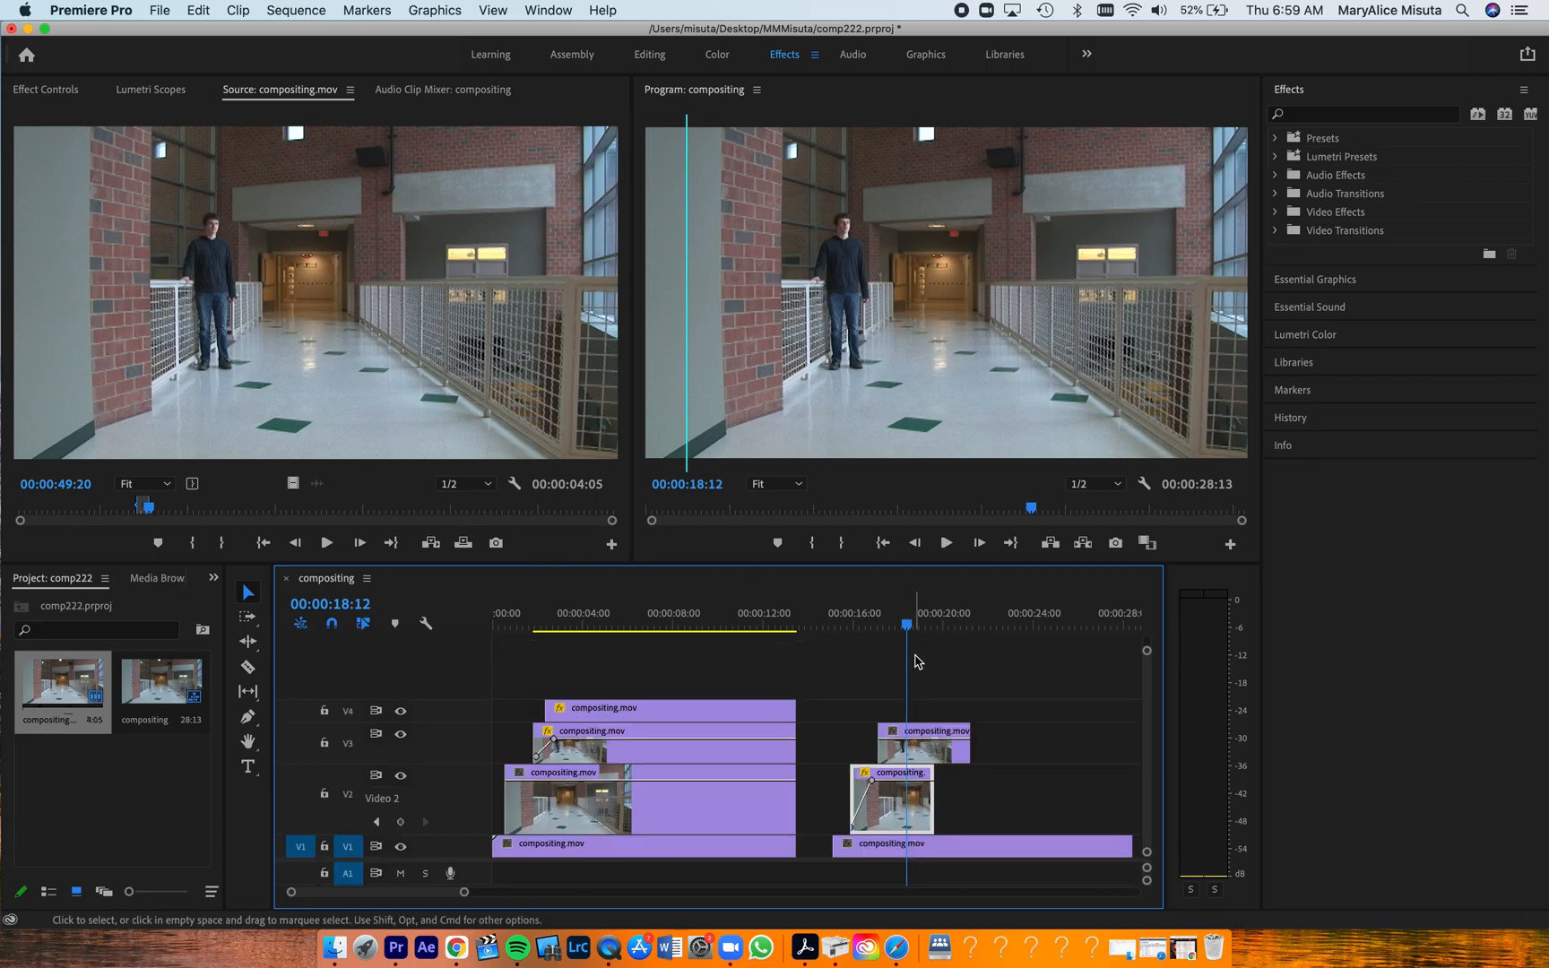
left_click(924, 751)
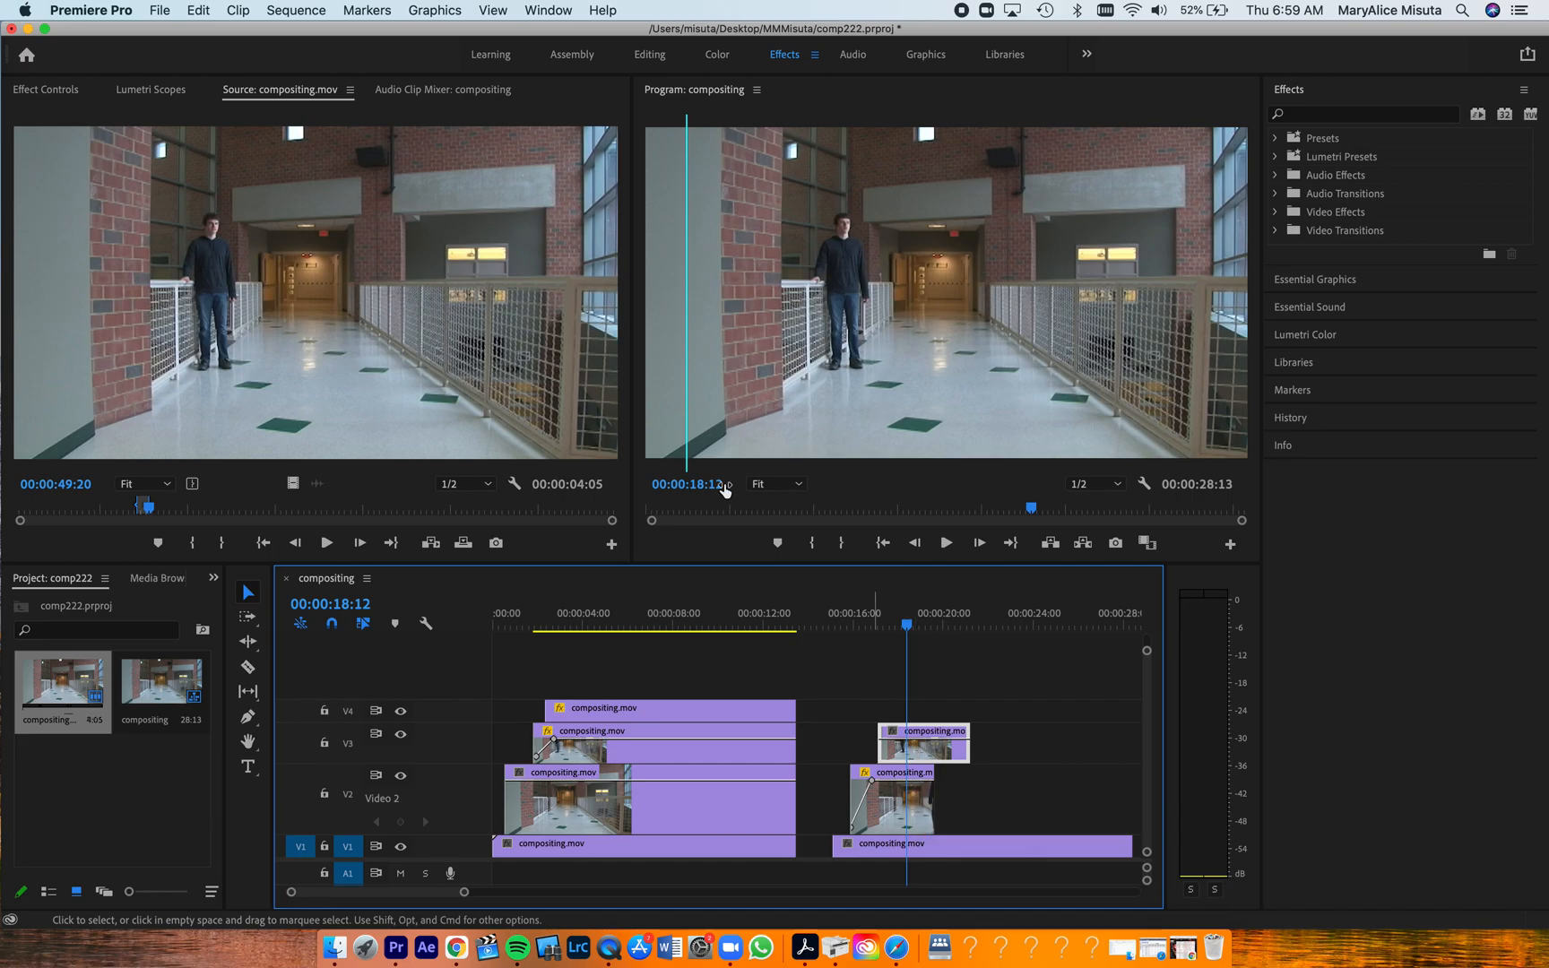
left_click(43, 90)
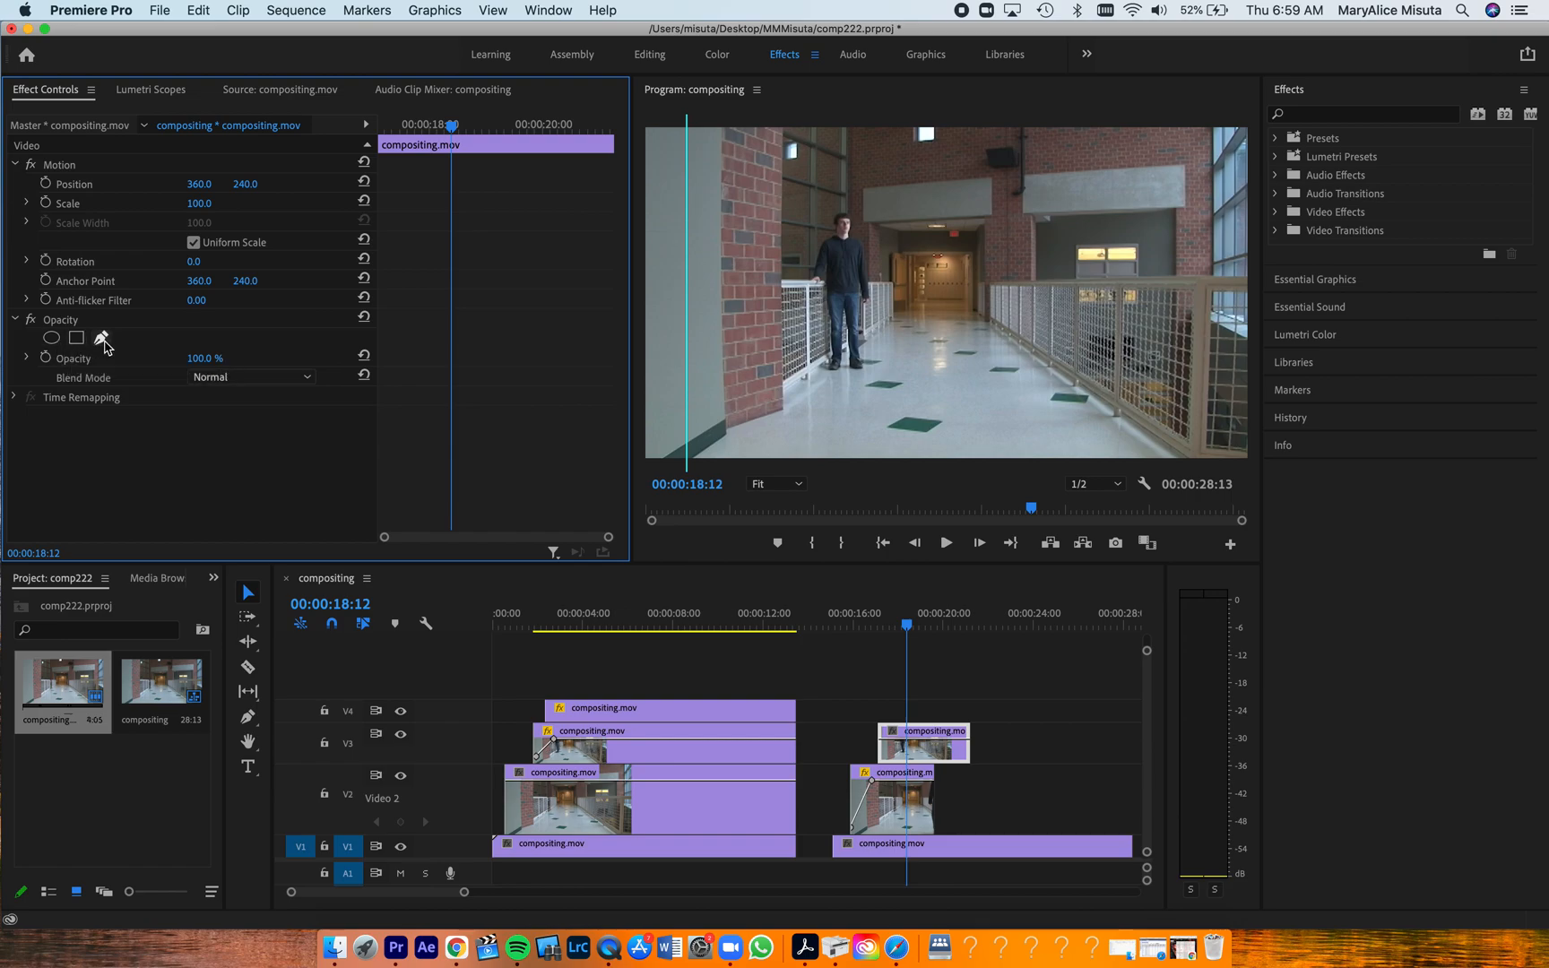
left_click(51, 339)
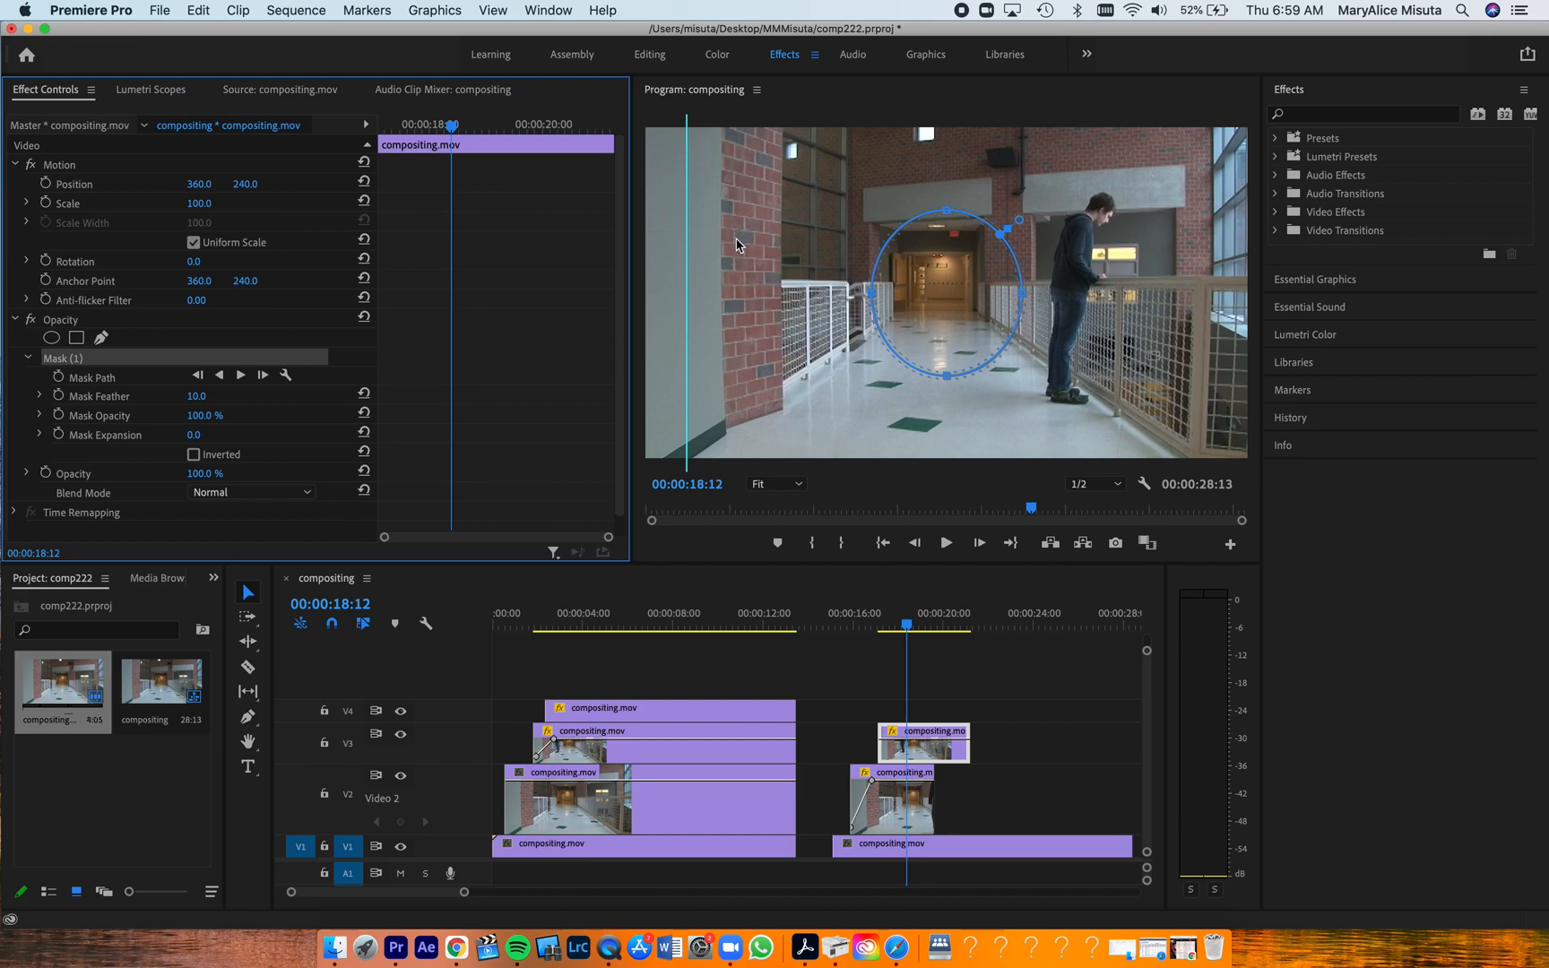
left_click_drag(940, 278, 833, 273)
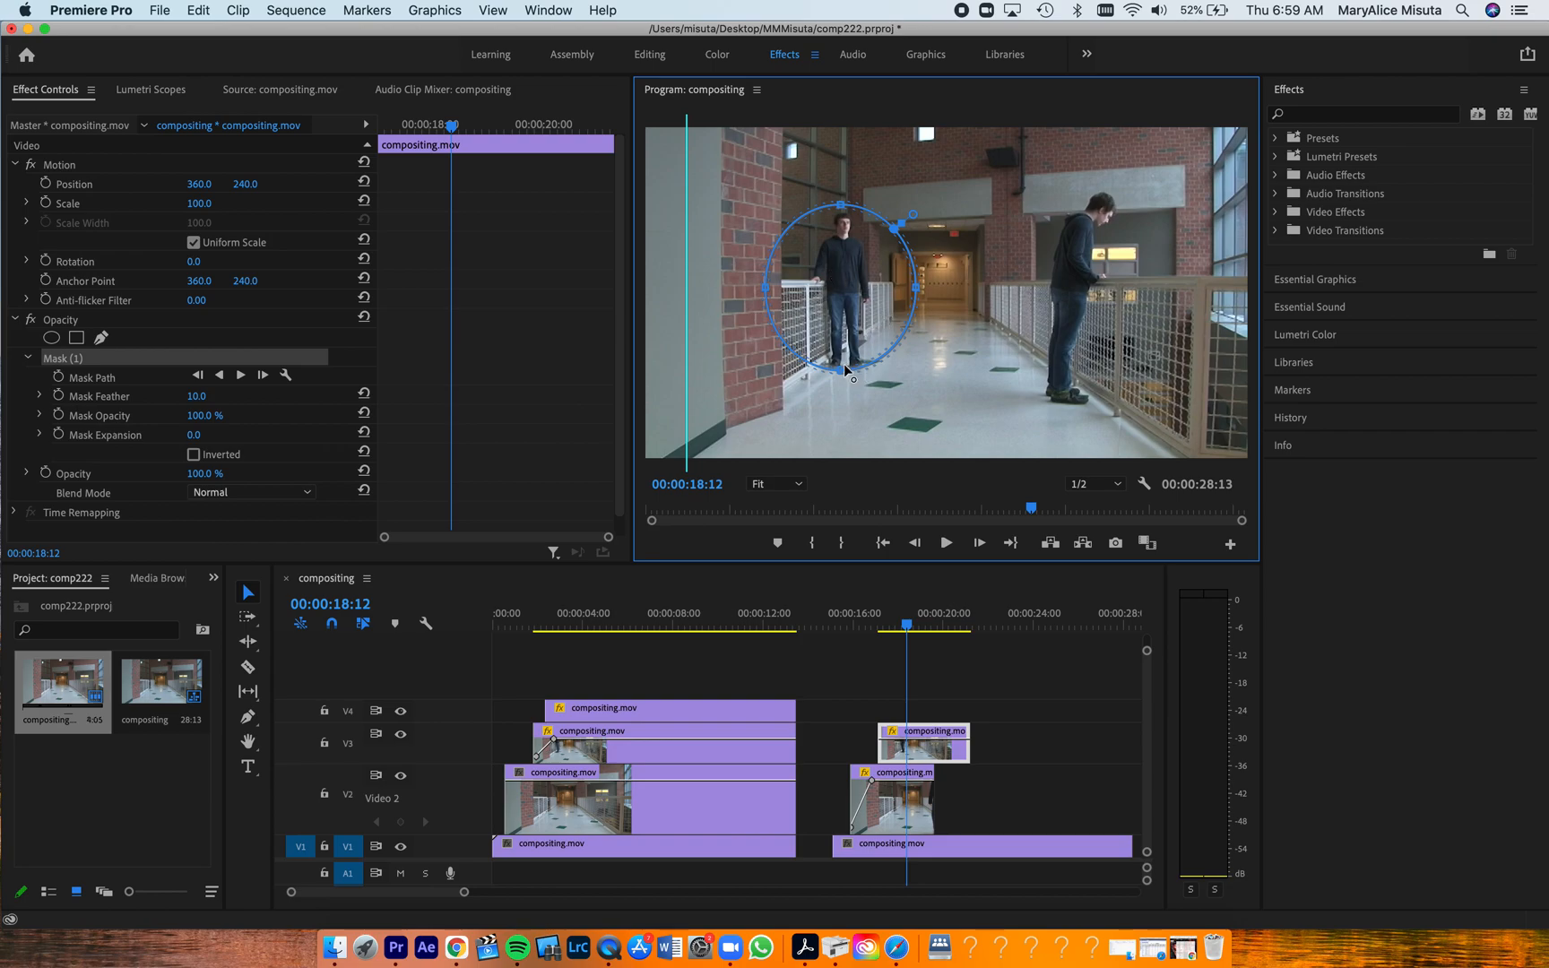
Reshape the V3 clip's ellipse mask into a narrower, taller oval enclosing the man from head to feet
left_click_drag(840, 367, 841, 379)
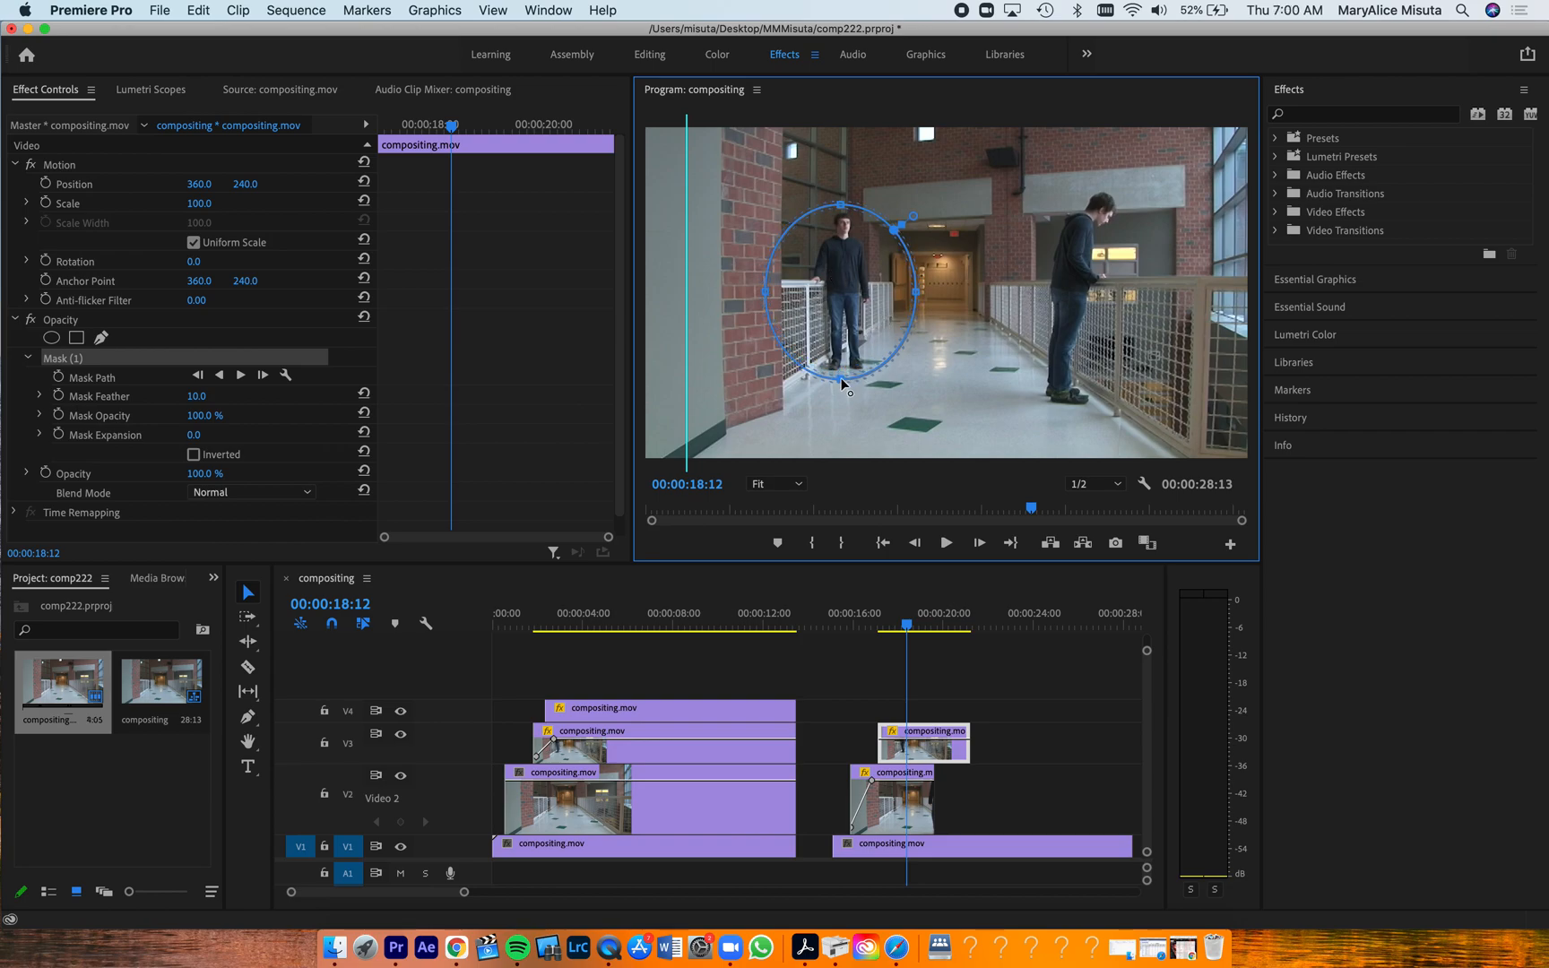
left_click_drag(918, 292, 895, 292)
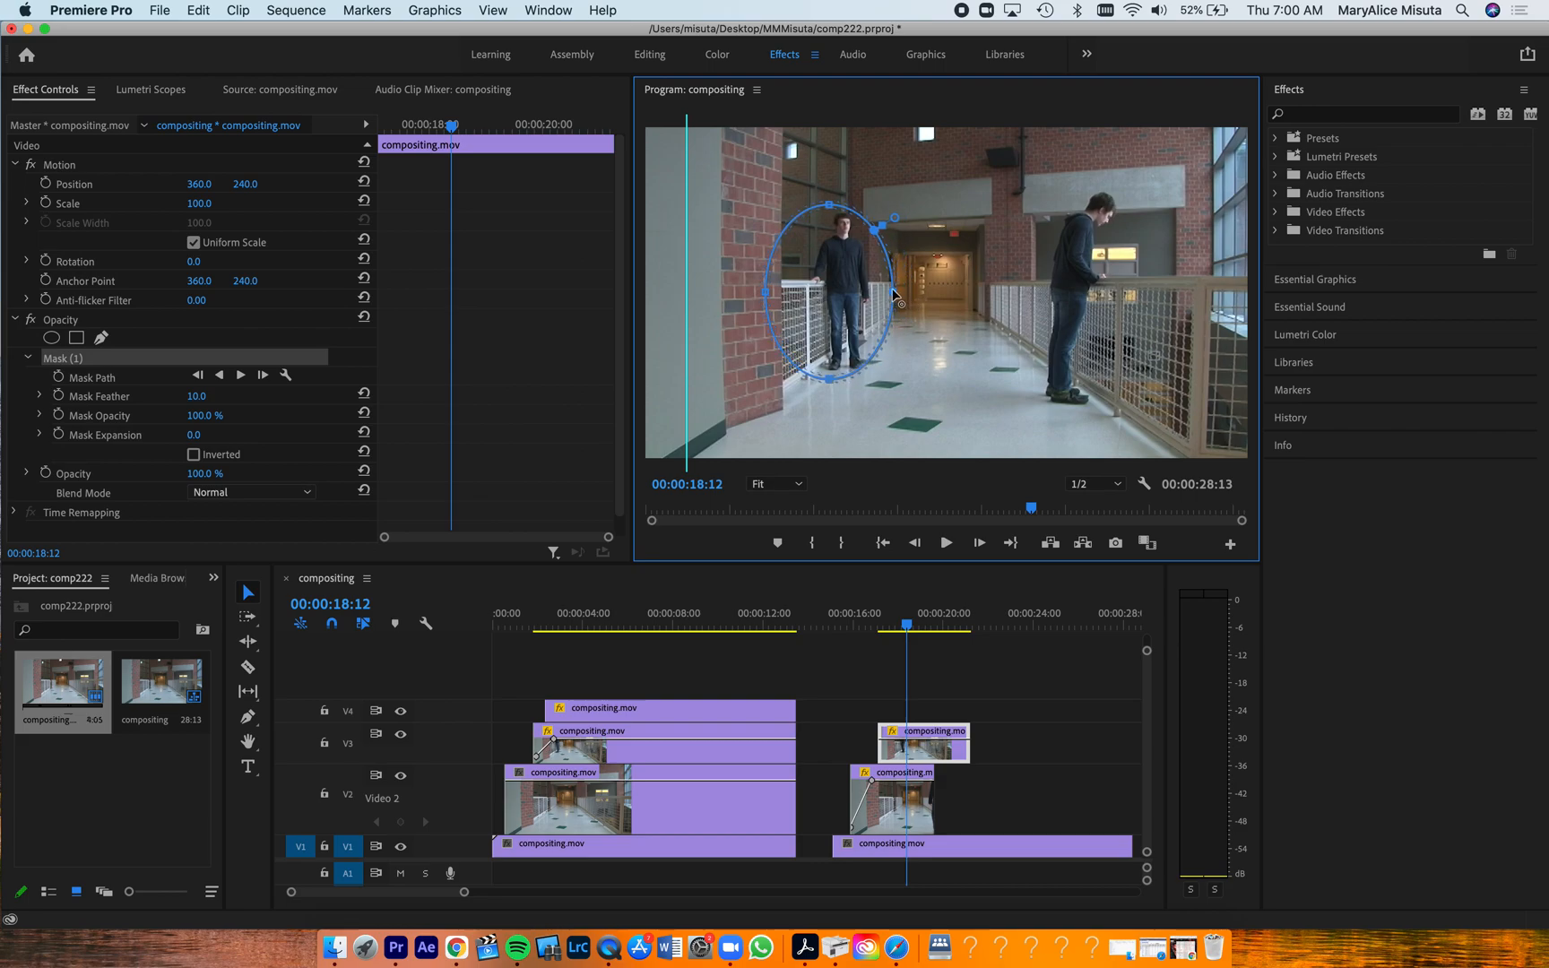
left_click_drag(831, 380, 831, 390)
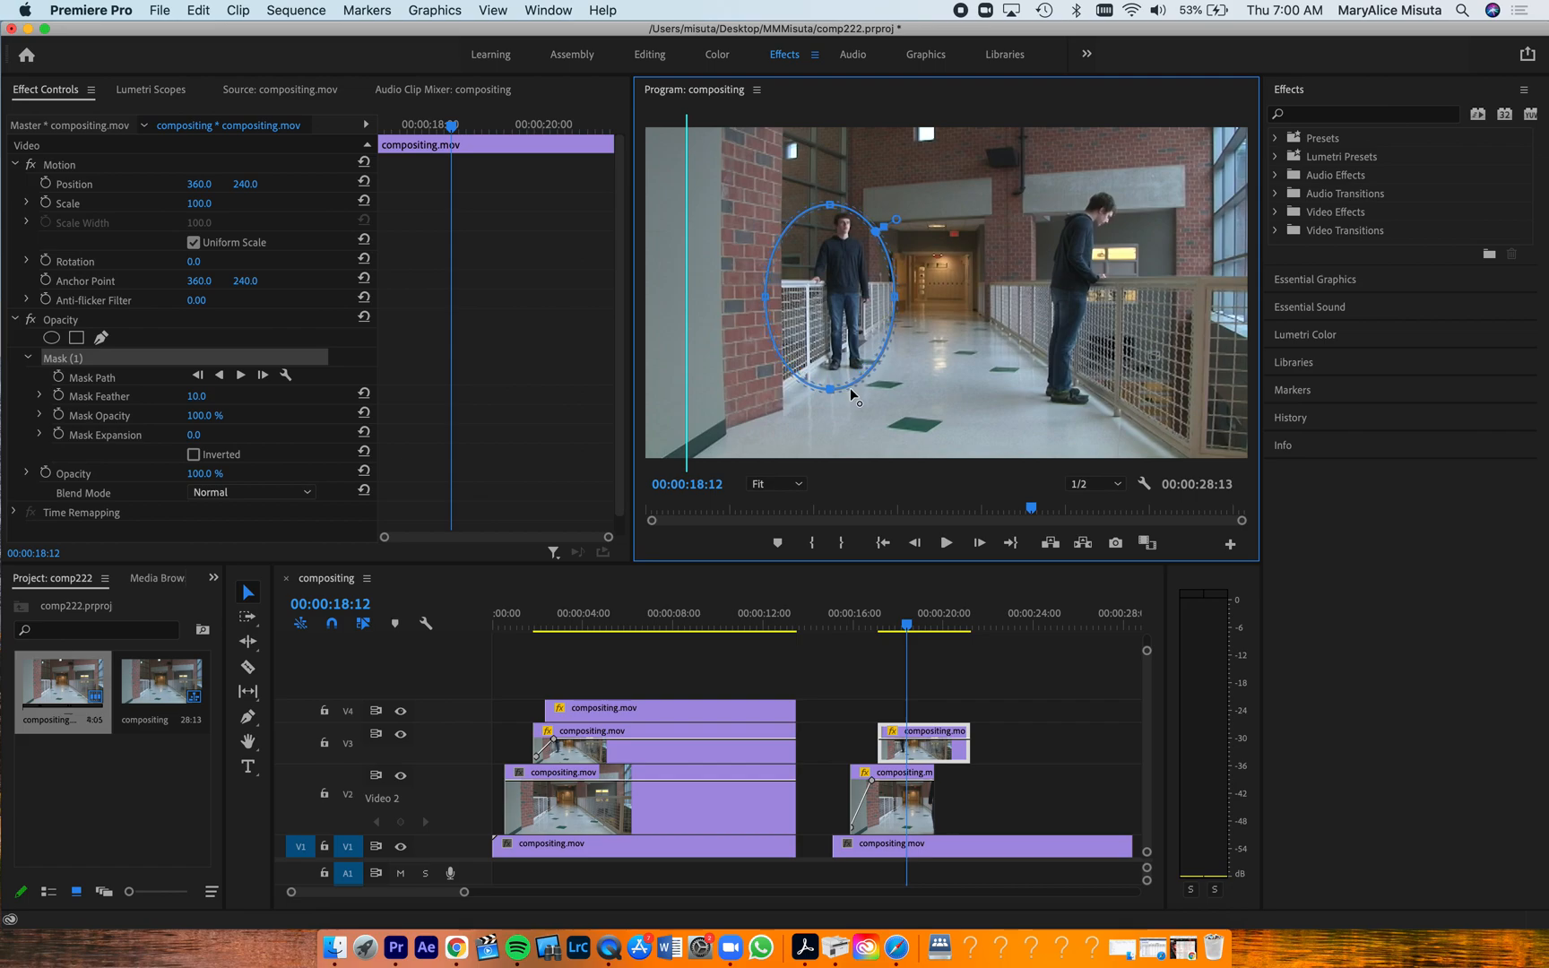
left_click_drag(767, 298, 787, 291)
Play the second section from the start of its V2 clip to check the masked V3 clip in the composite
mouse_move(894, 627)
left_mouse_down()
mouse_move(880, 630)
mouse_move(935, 625)
mouse_move(911, 632)
left_mouse_up()
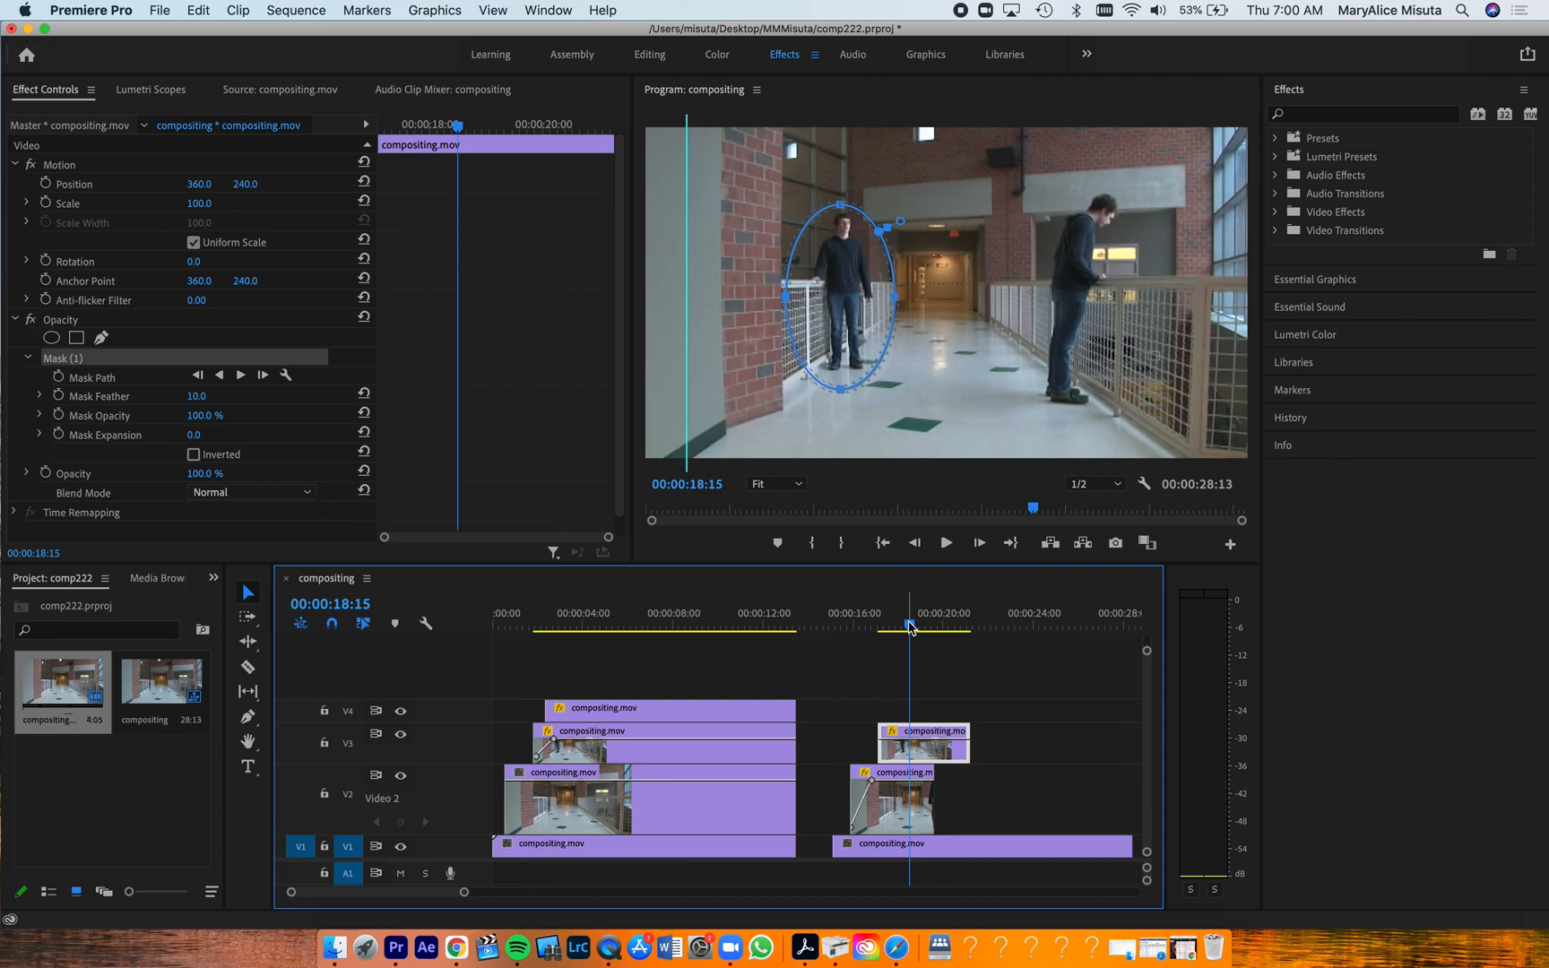
left_click_drag(910, 627, 848, 638)
key("space")
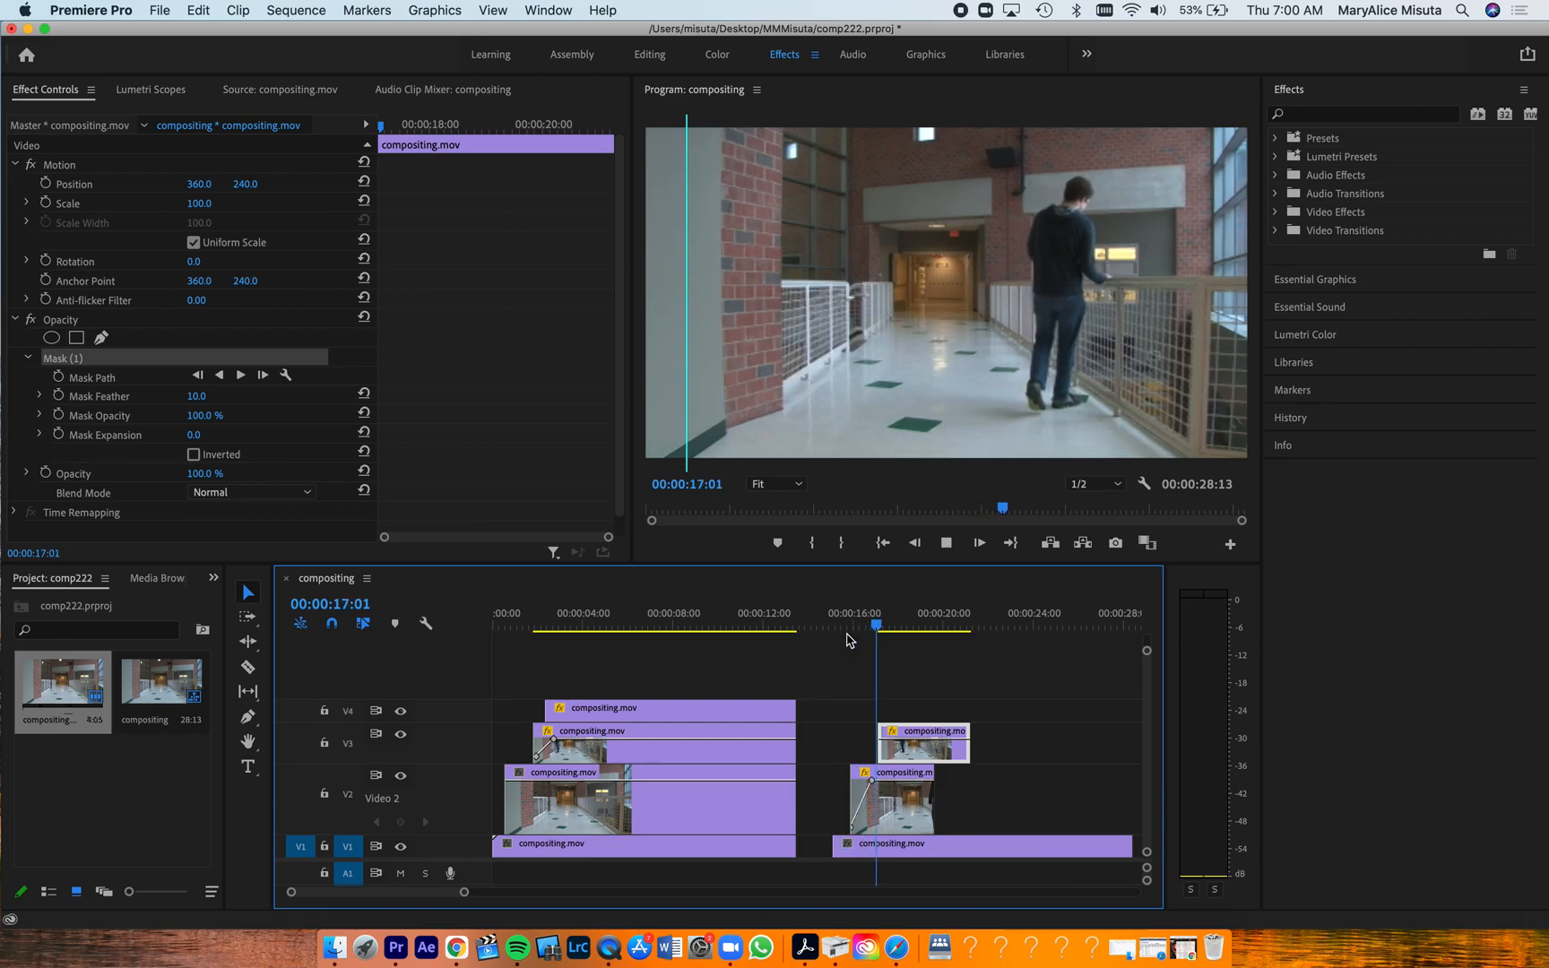
key("space")
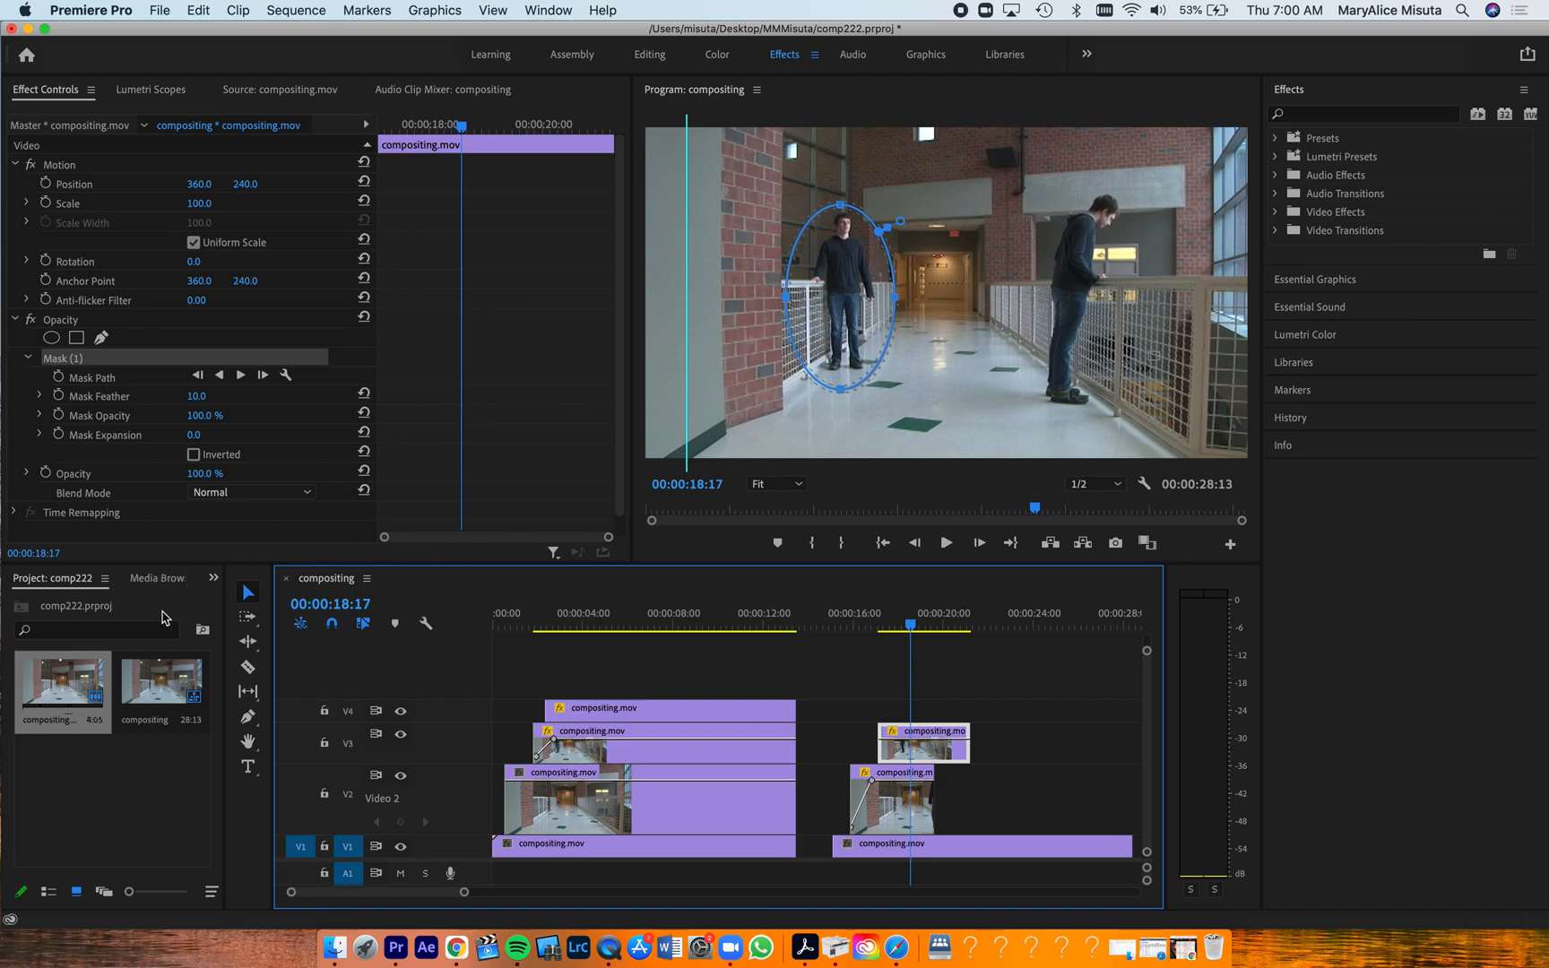
Mark a 5:16 source range of the man down the hallway, ending at 00:01:26:03, and place it on V4 at 00:00:17:19
double_click(64, 685)
left_click_drag(146, 509, 237, 514)
key("i")
key("space")
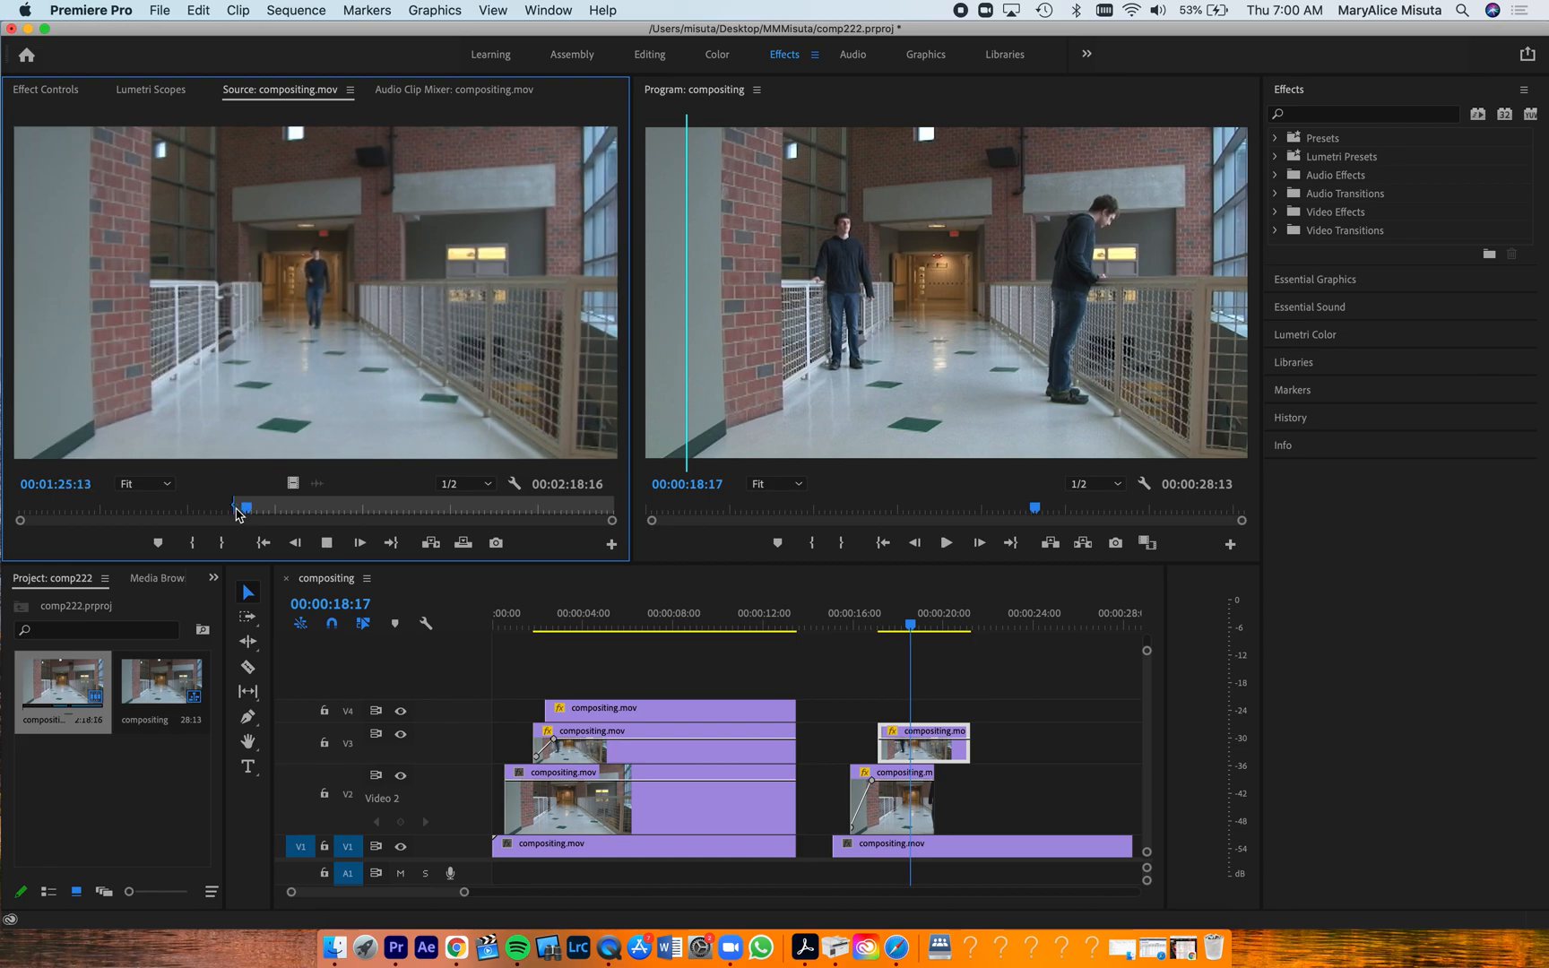
key("space")
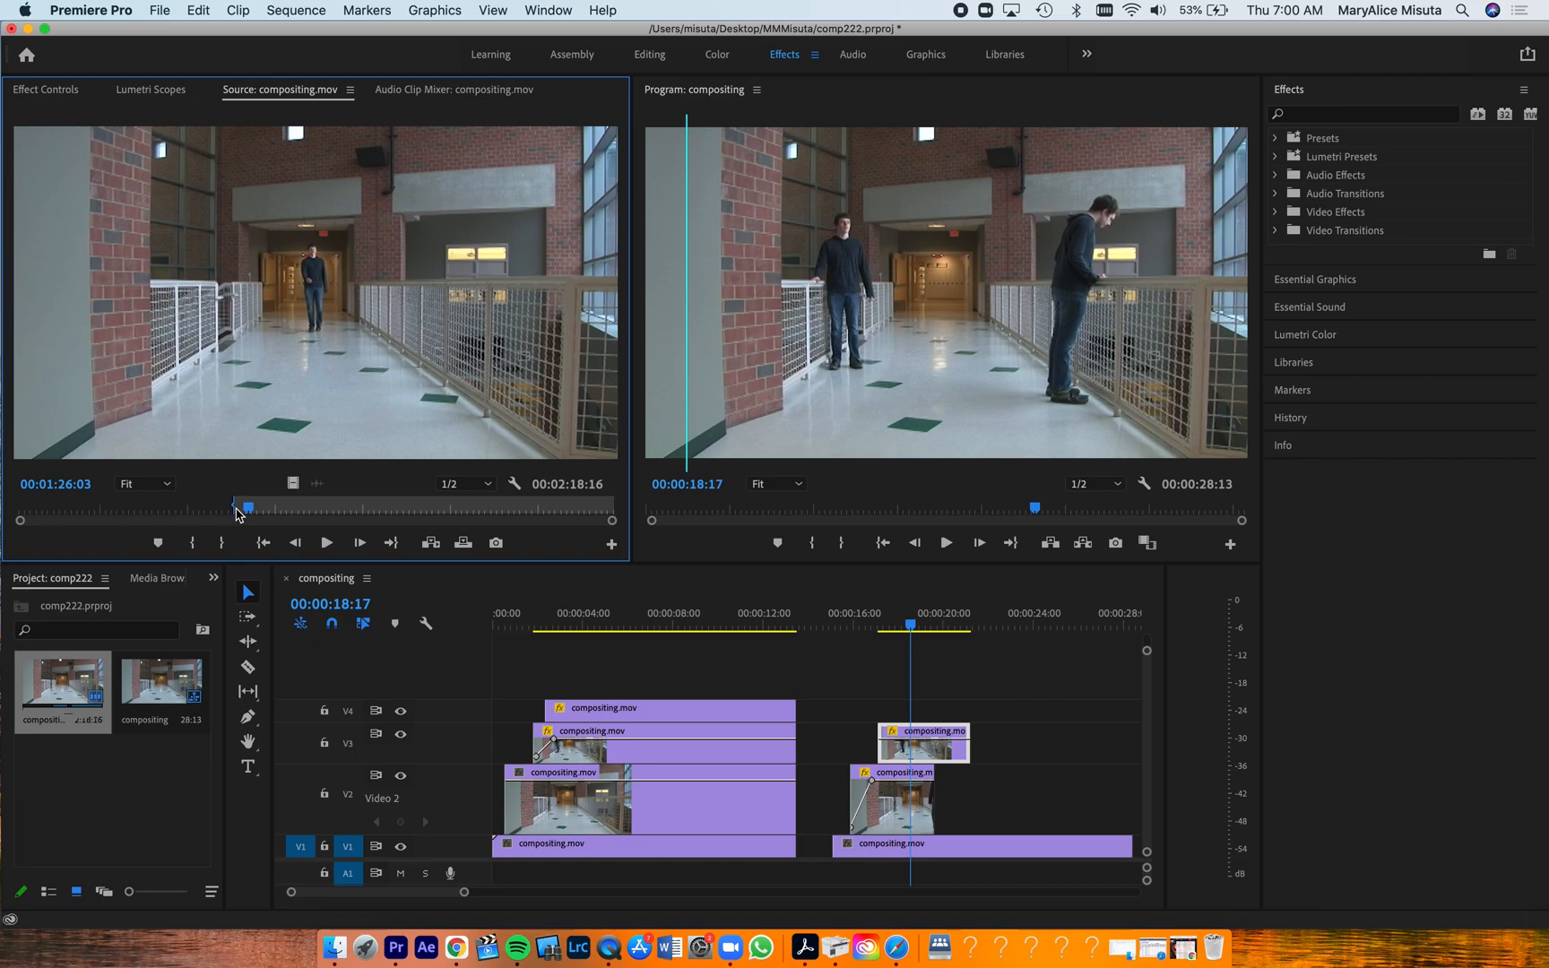
key("o")
left_click_drag(321, 354, 899, 714)
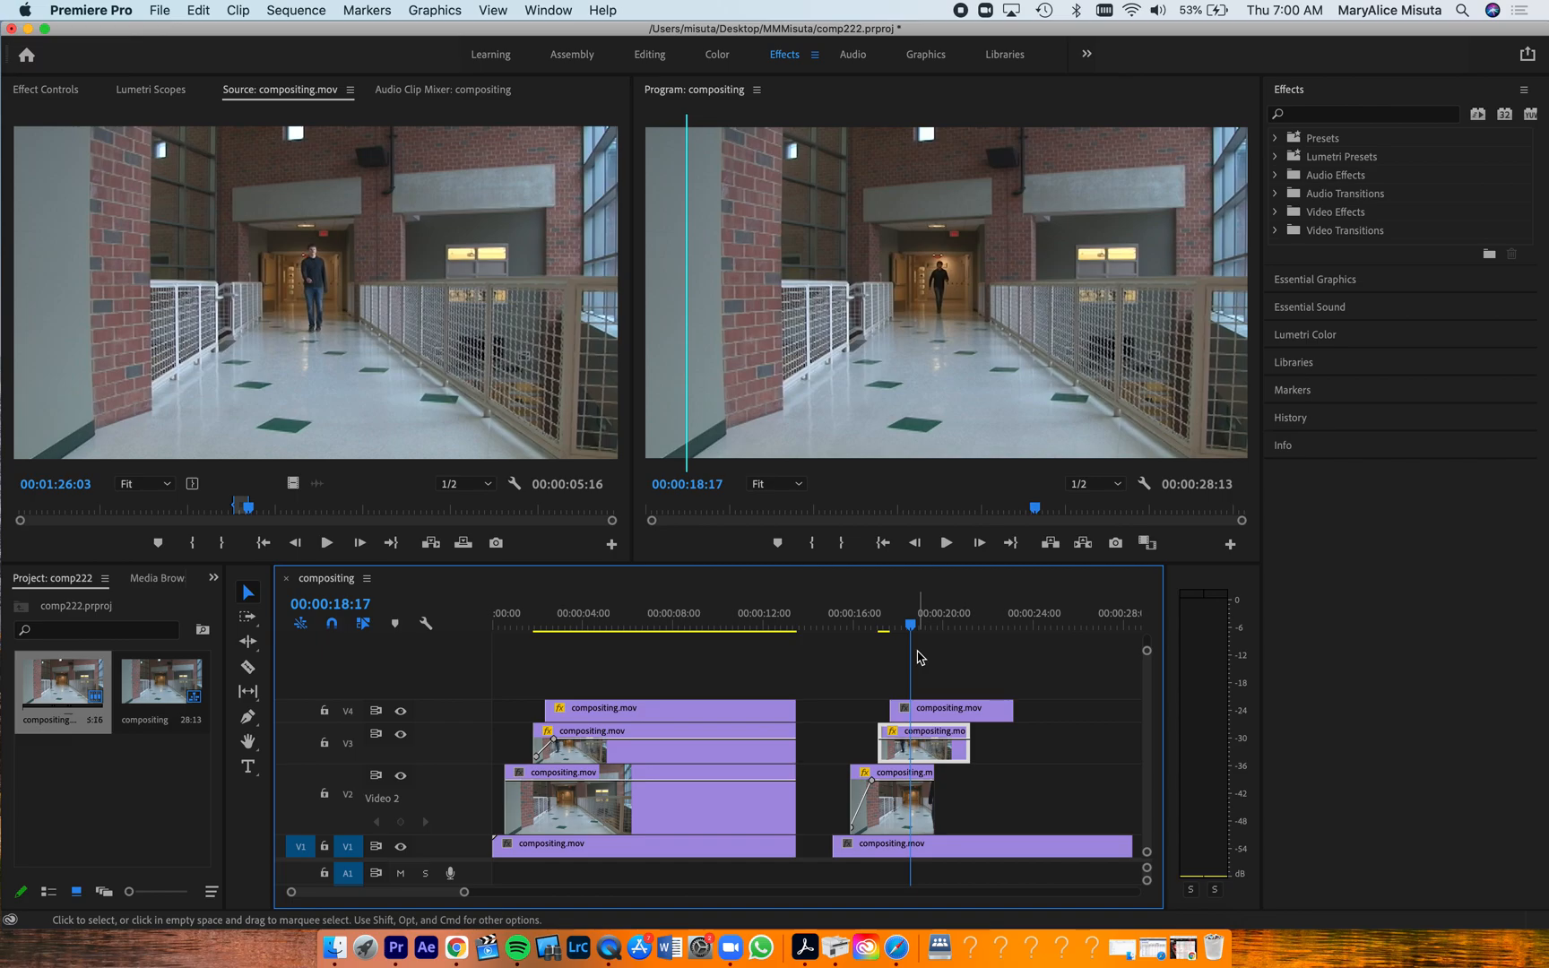
At 00:00:17:26, add an ellipse opacity mask to the new V4 clip
left_click(900, 629)
left_click_drag(900, 630, 895, 629)
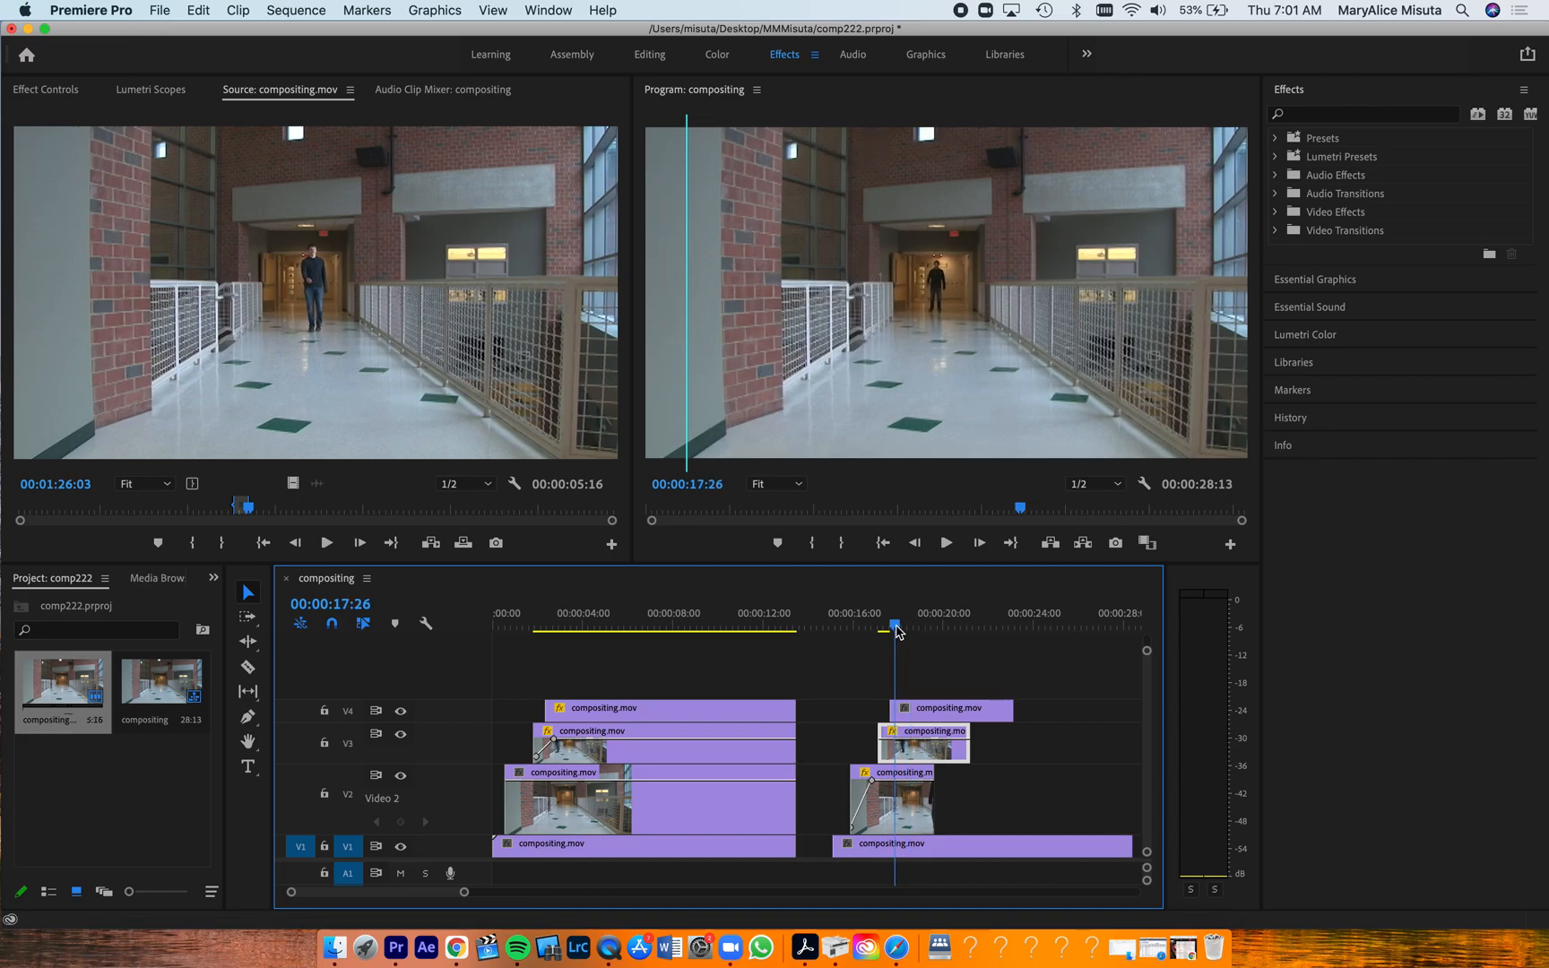
left_click(926, 714)
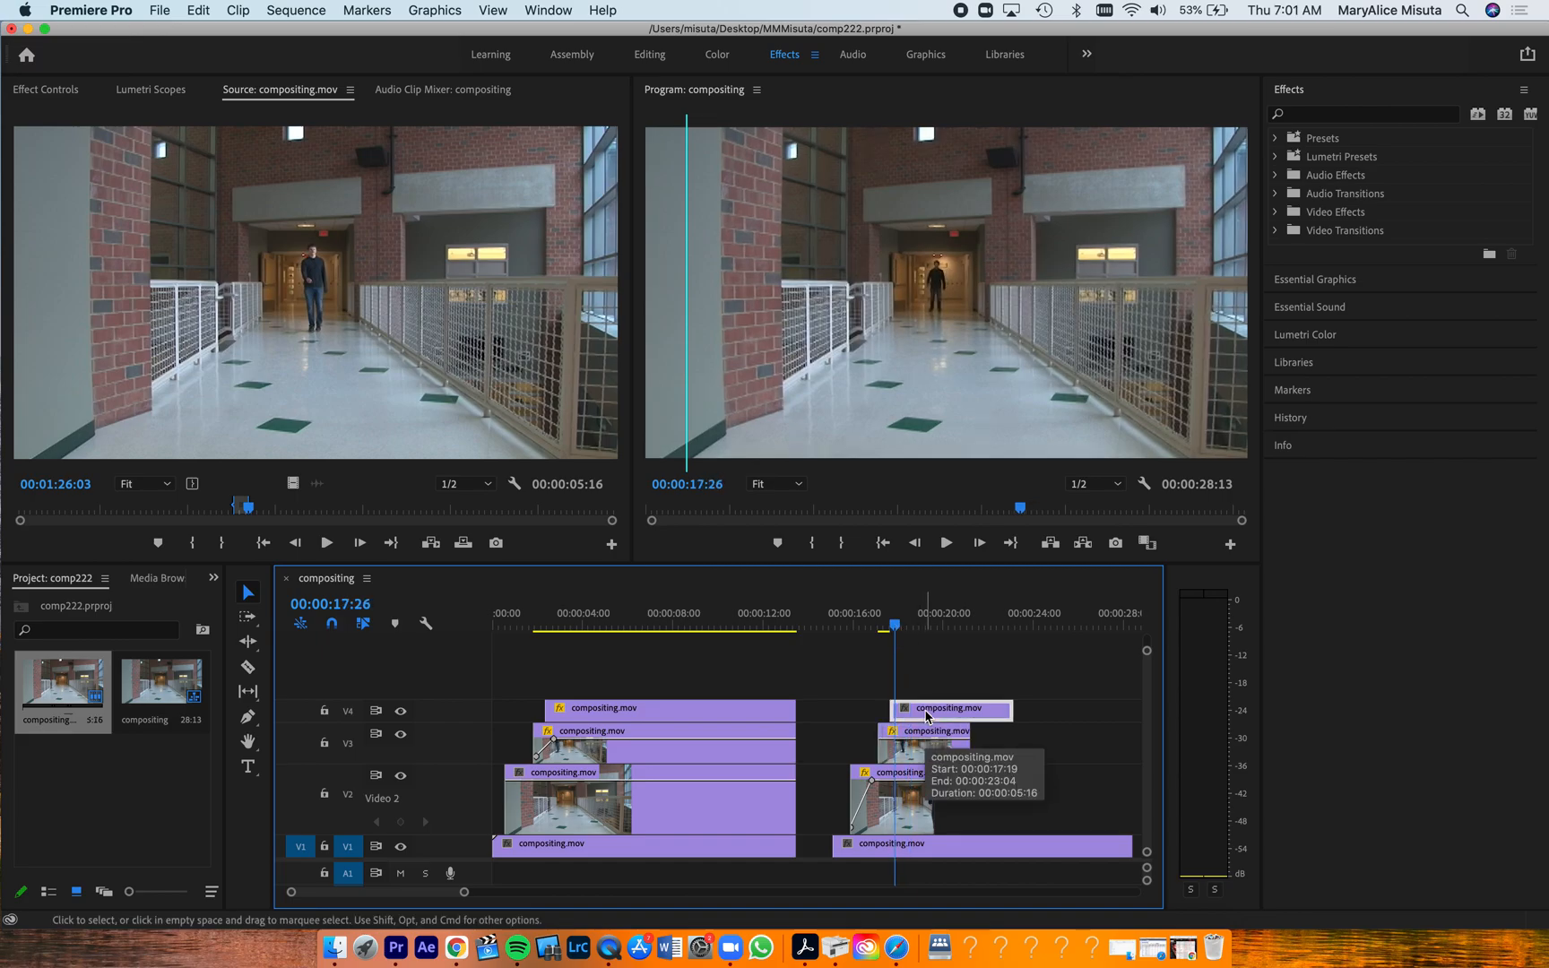
double_click(927, 714)
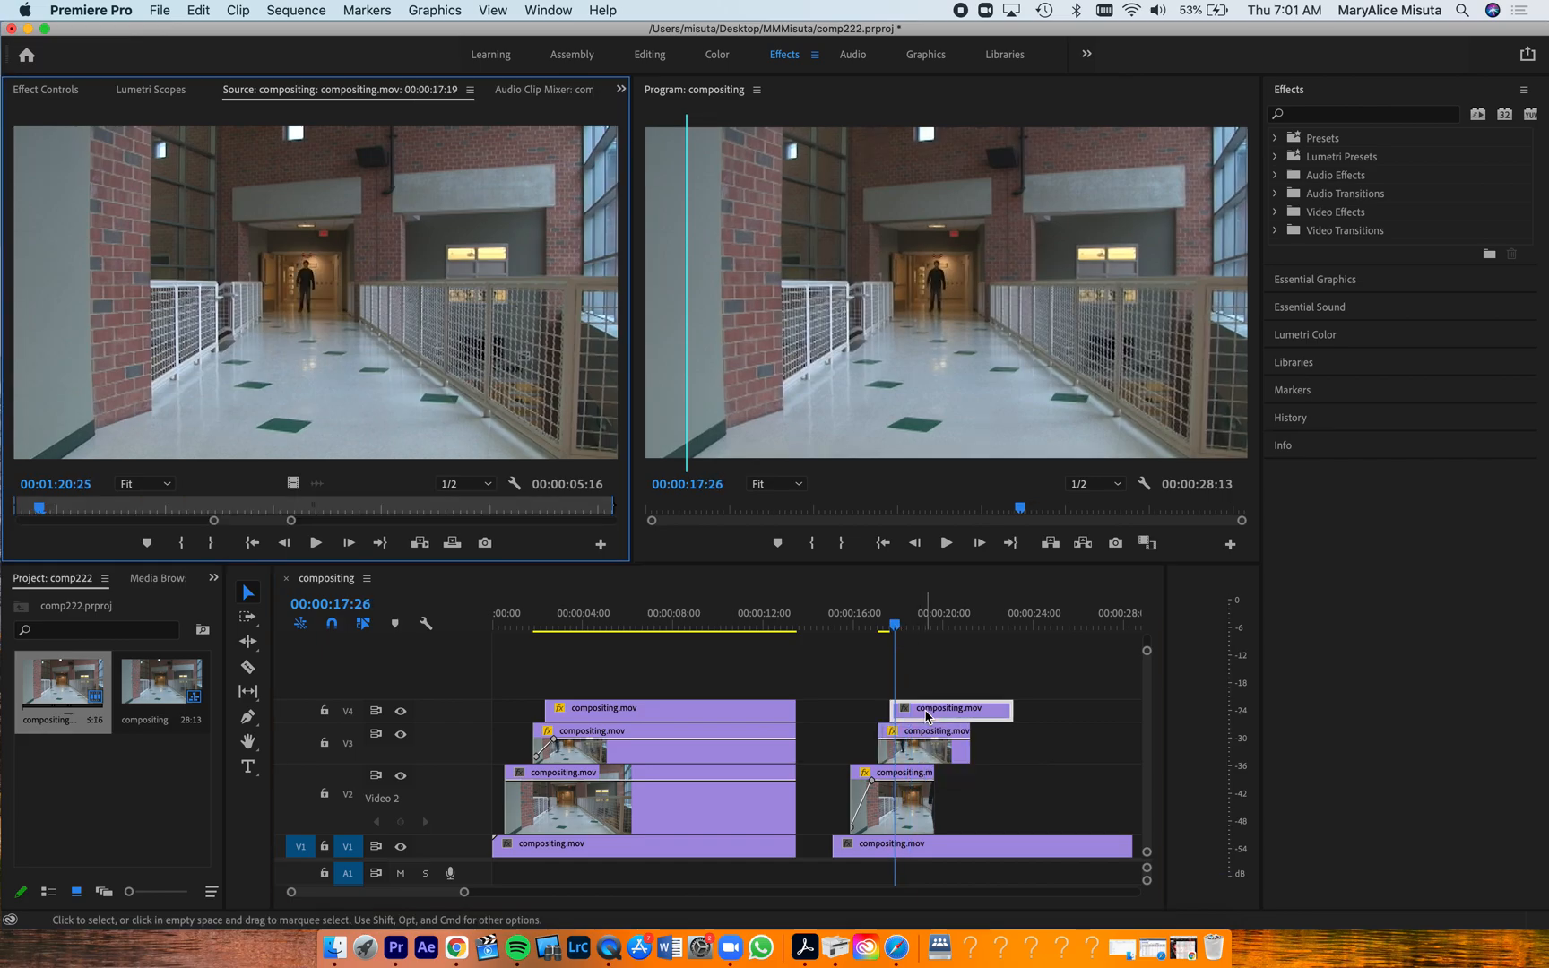
left_click(47, 90)
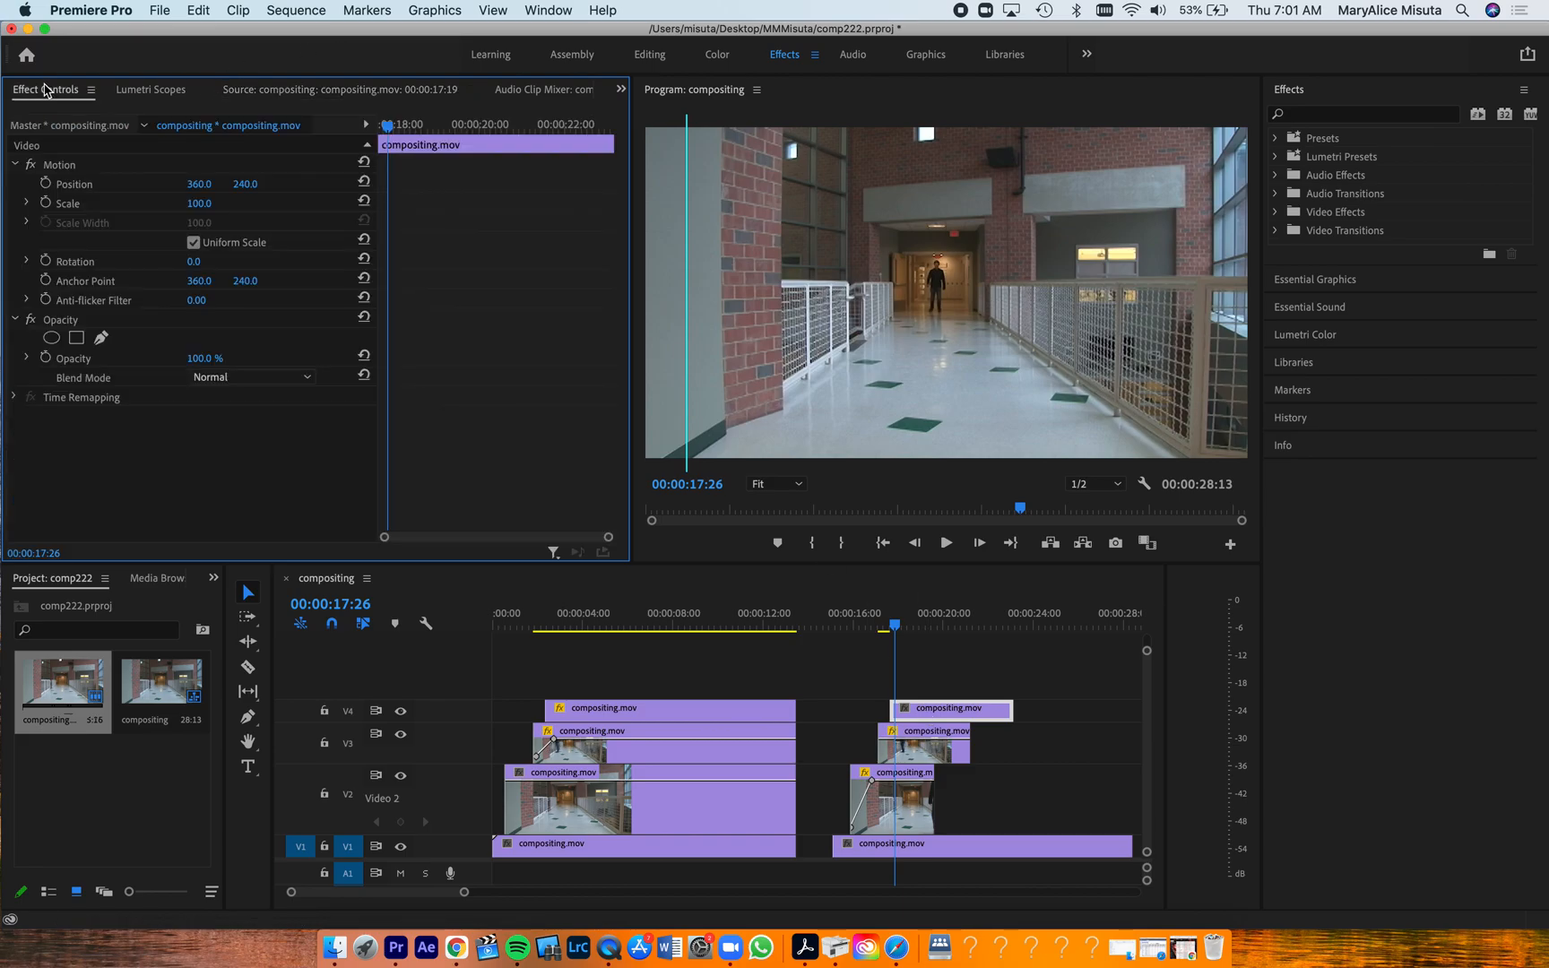
left_click(51, 339)
Narrow and shorten the V4 clip's ellipse mask so it fits around the man at the far end of the hallway
left_click_drag(875, 296, 904, 293)
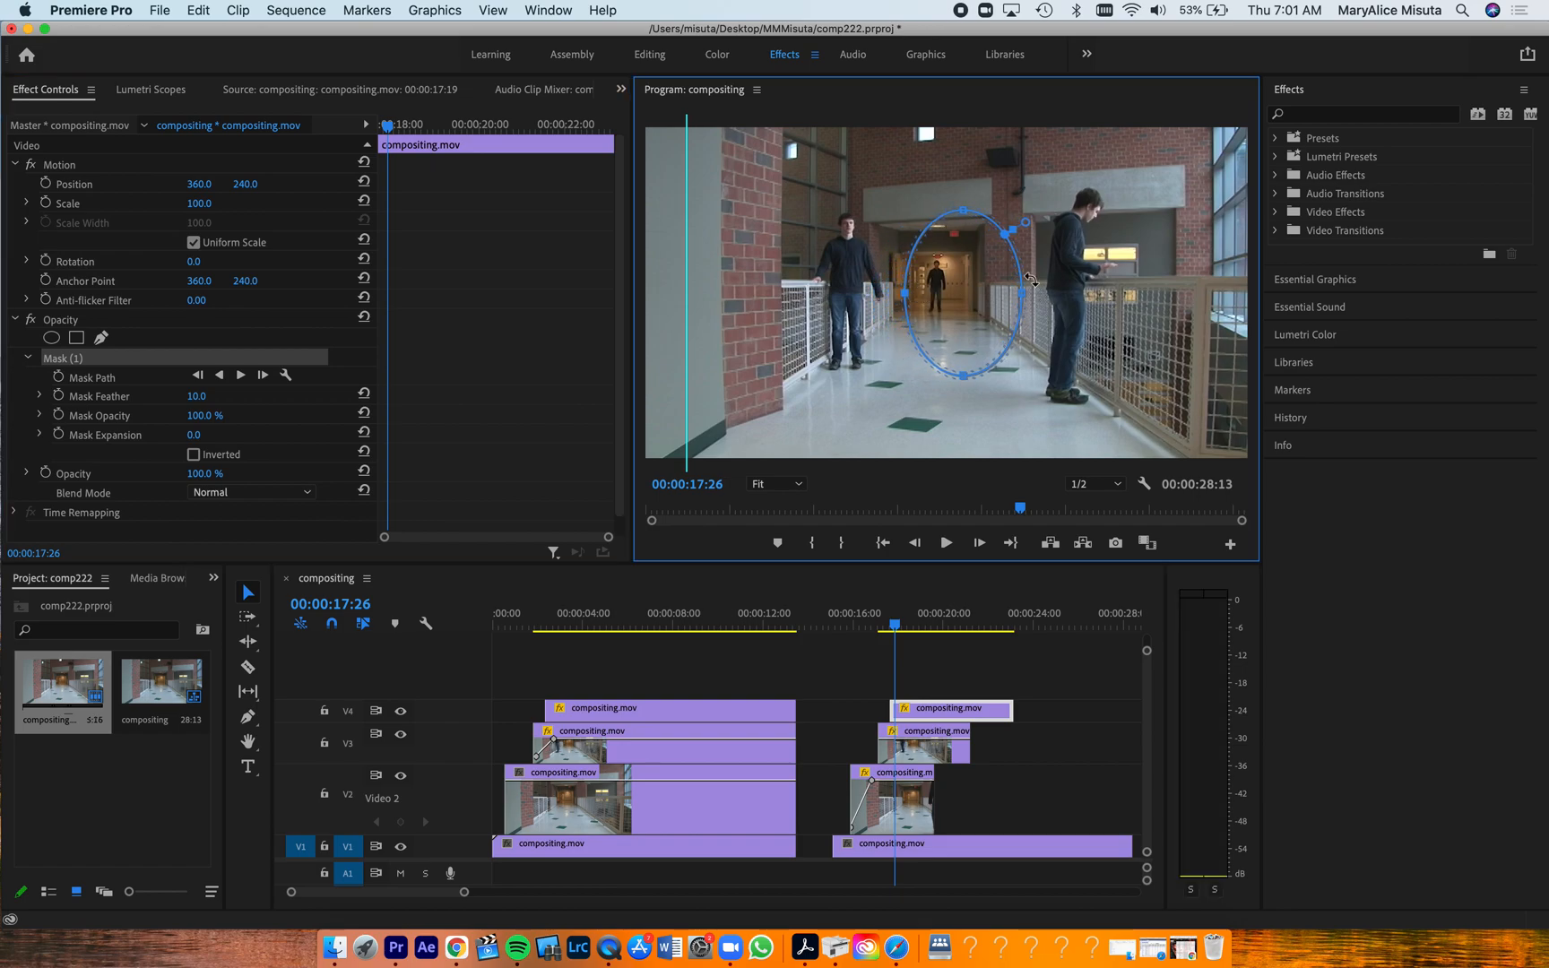
left_click_drag(1025, 295, 971, 293)
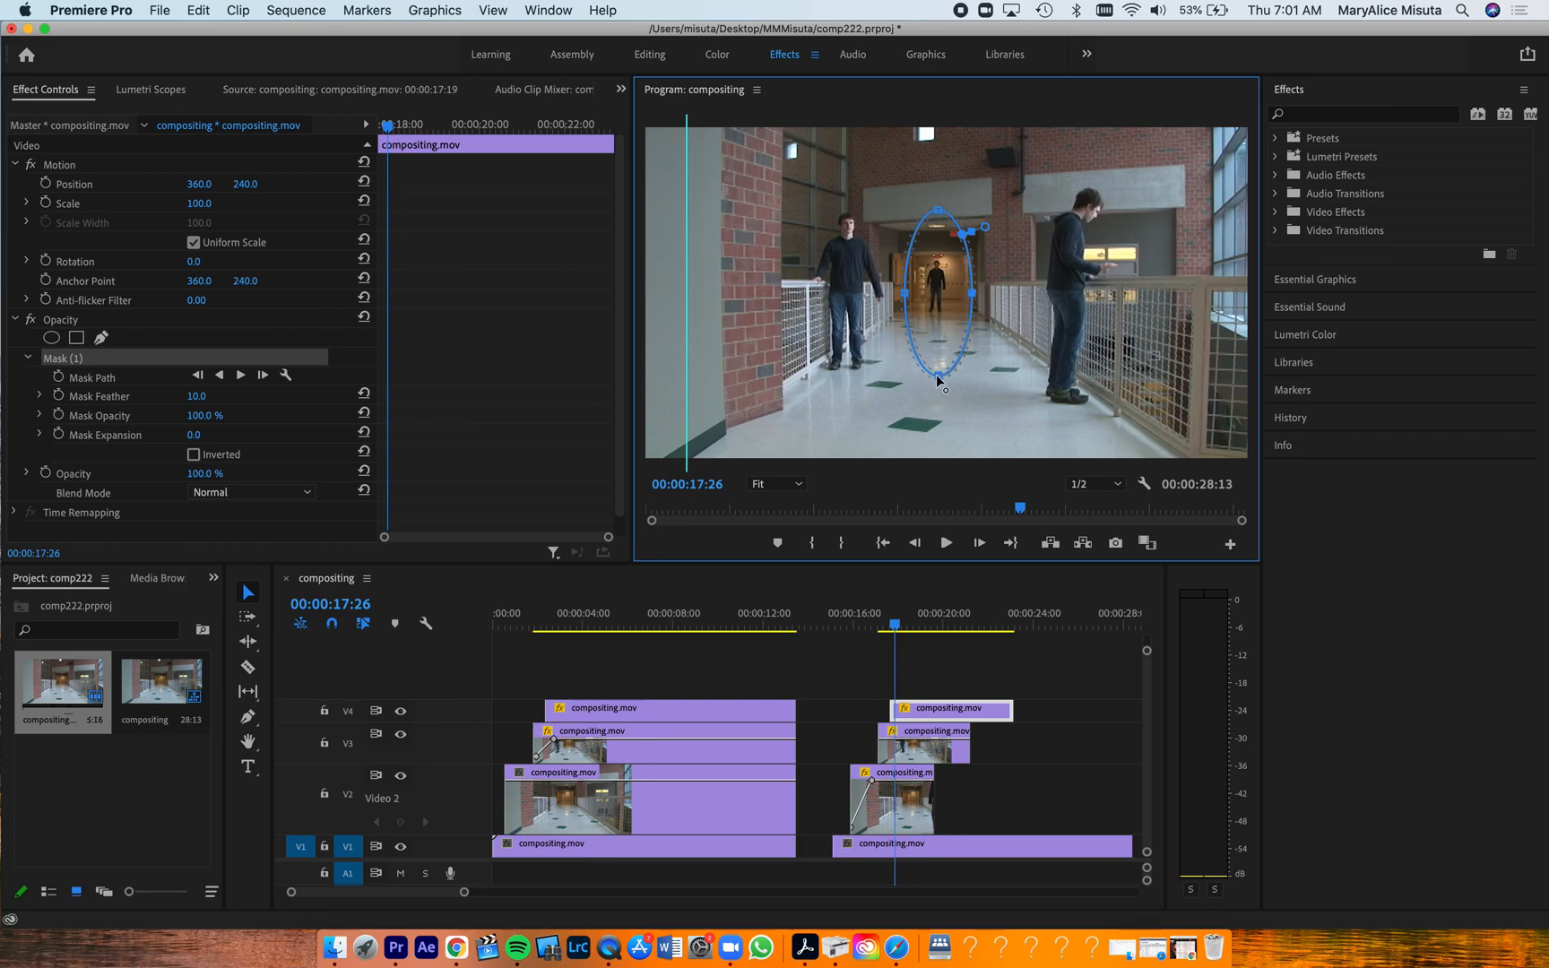
left_click_drag(943, 384, 942, 361)
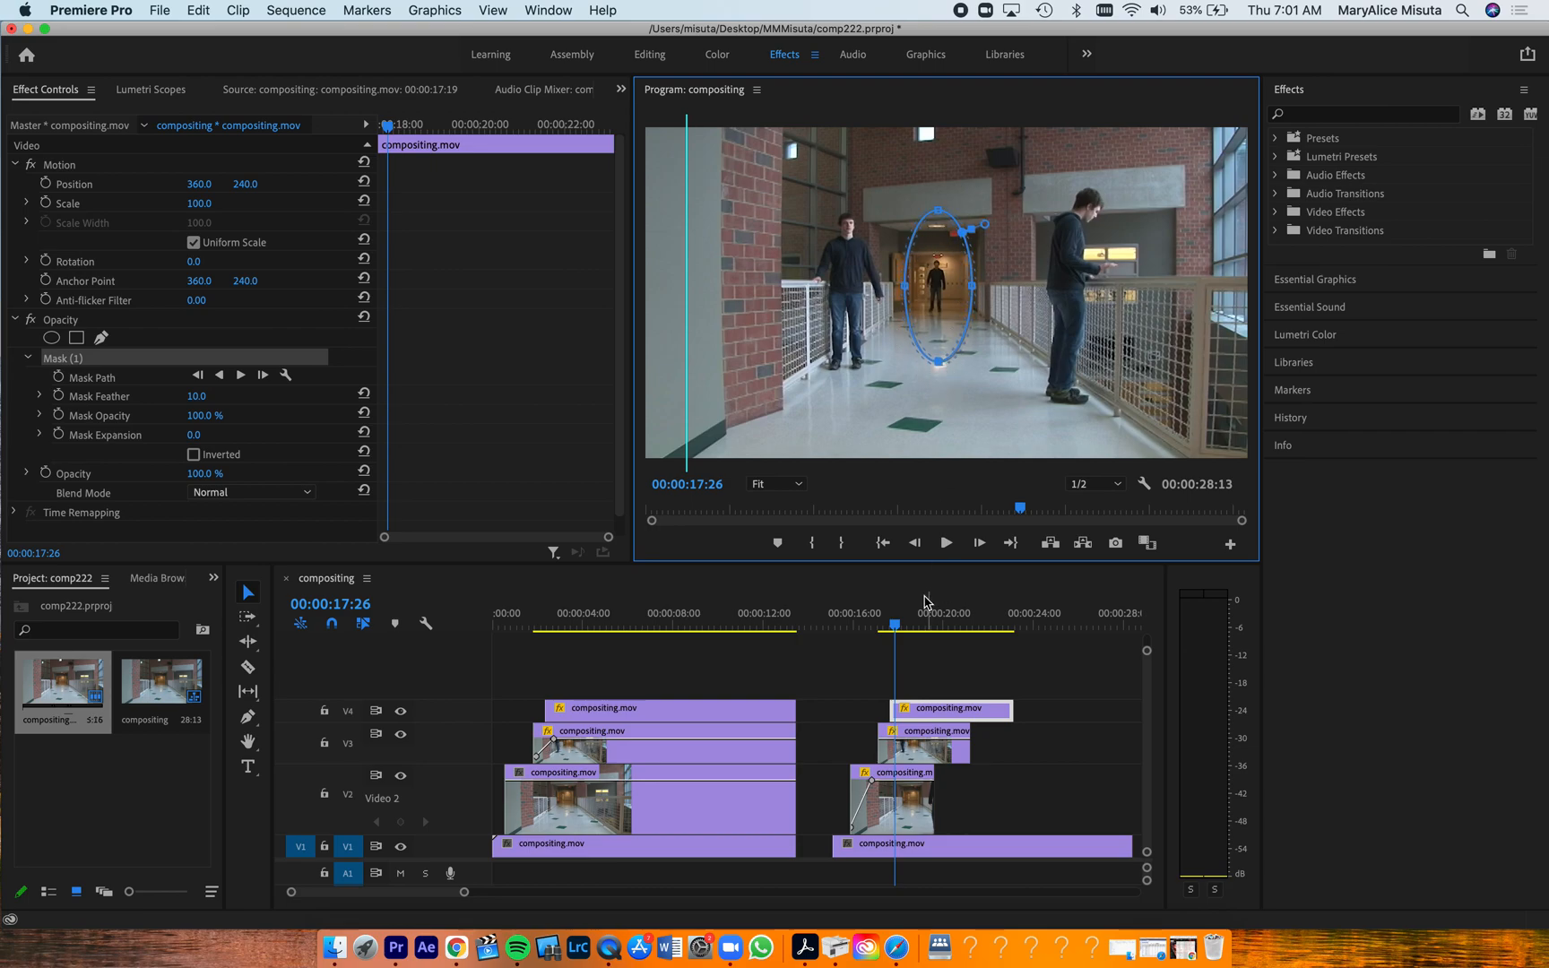
Play the second section up to 00:00:20:00 to check all three layered appearances of the man
left_click_drag(894, 628, 857, 641)
key("space")
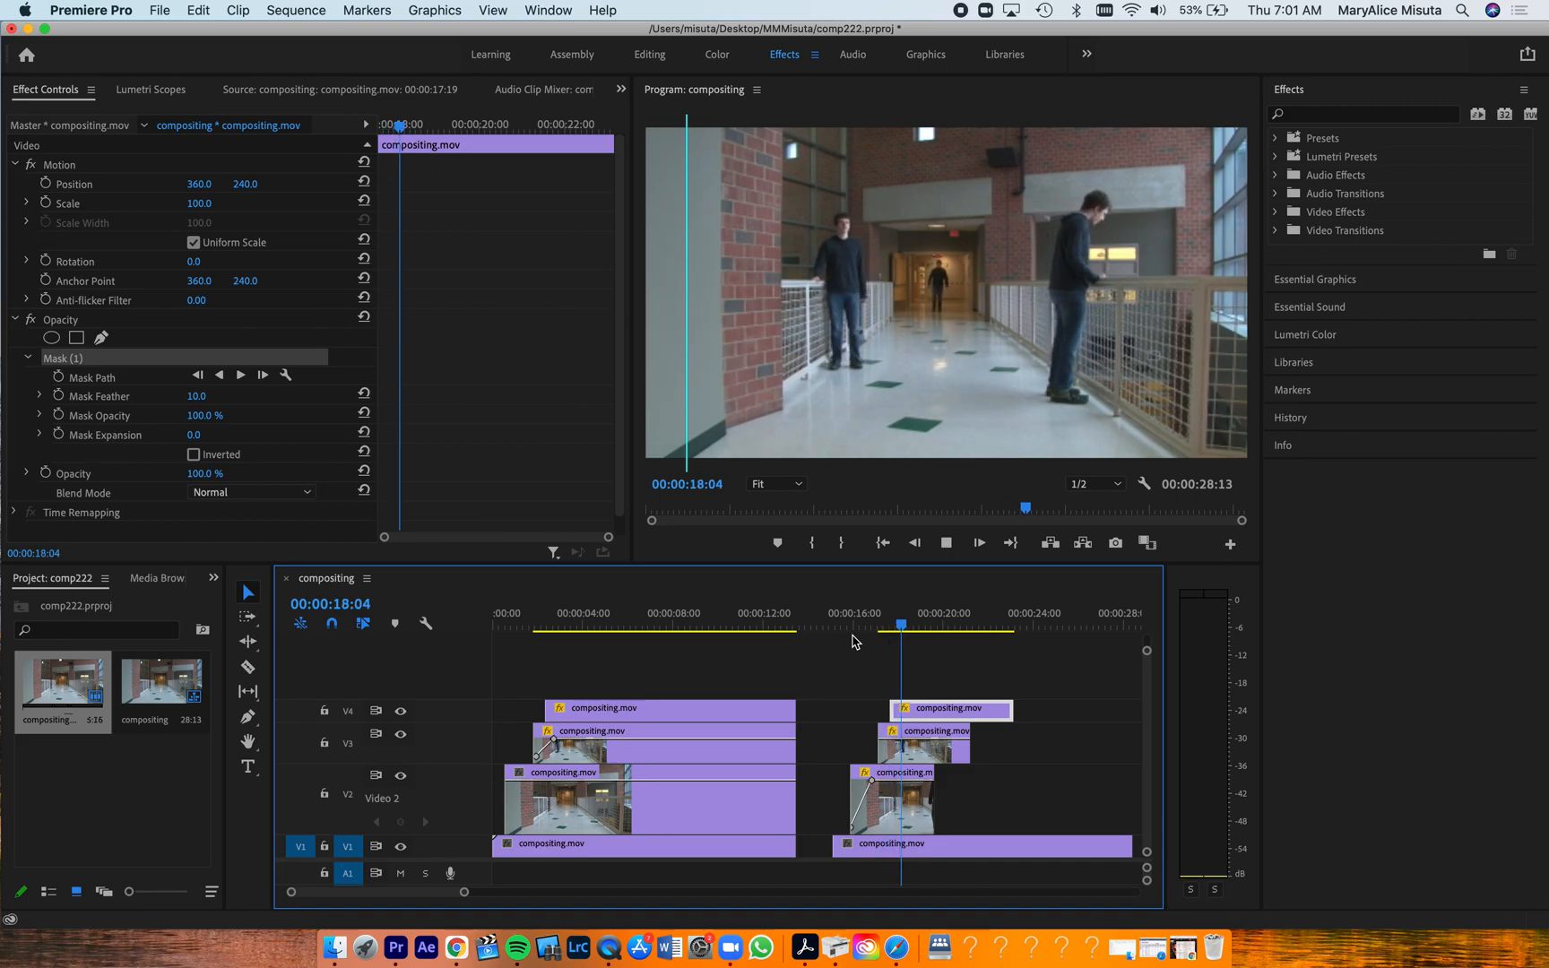
key("space")
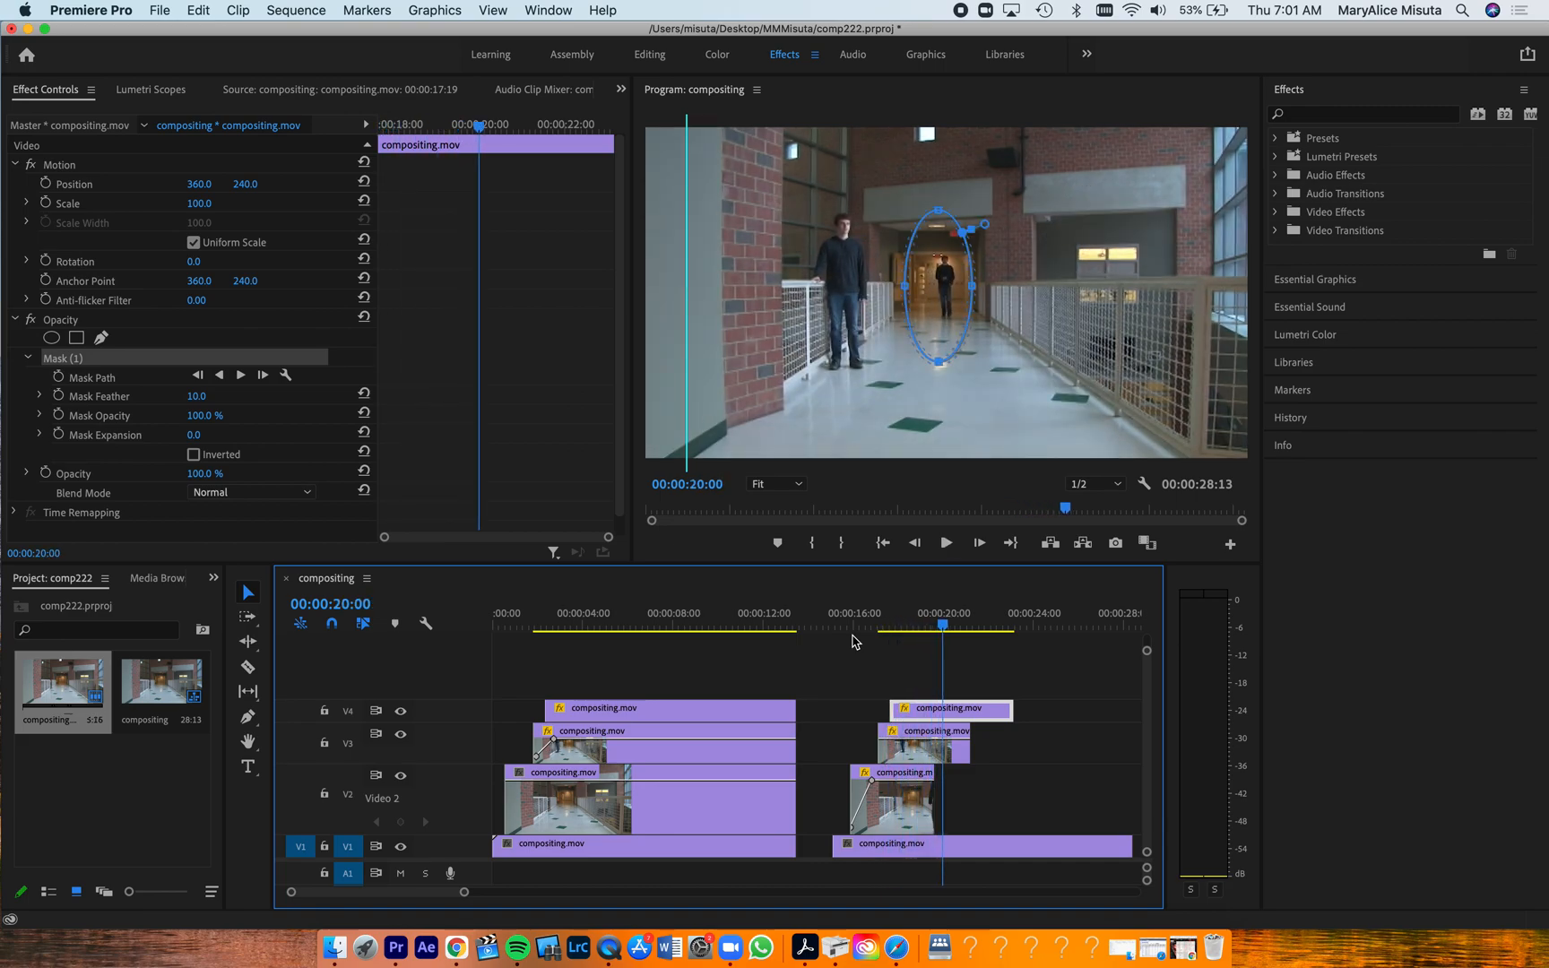